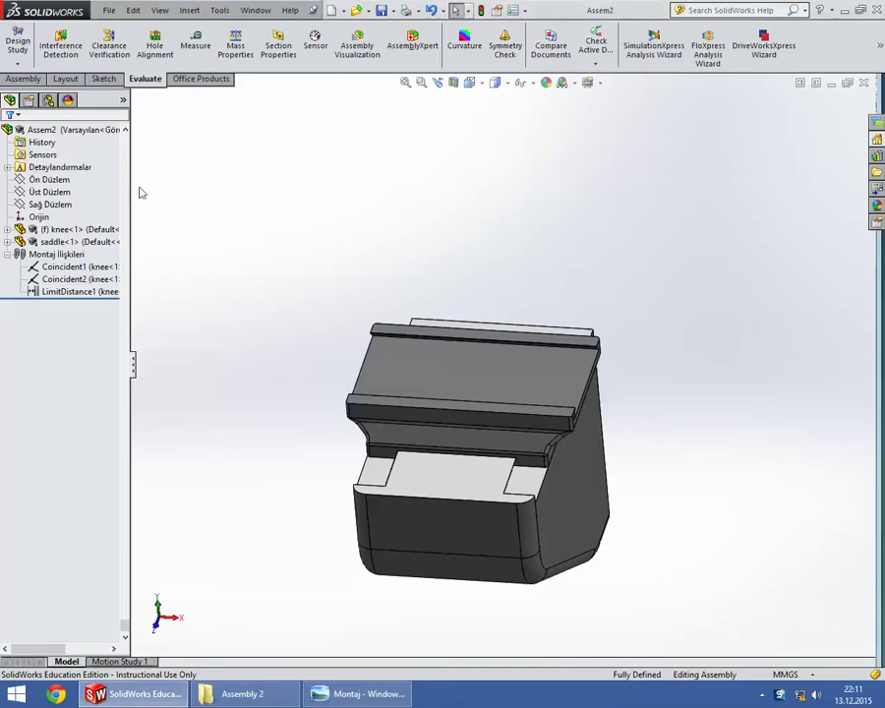
Insert the table part from file and place it above the saddle and knee
left_click(24, 79)
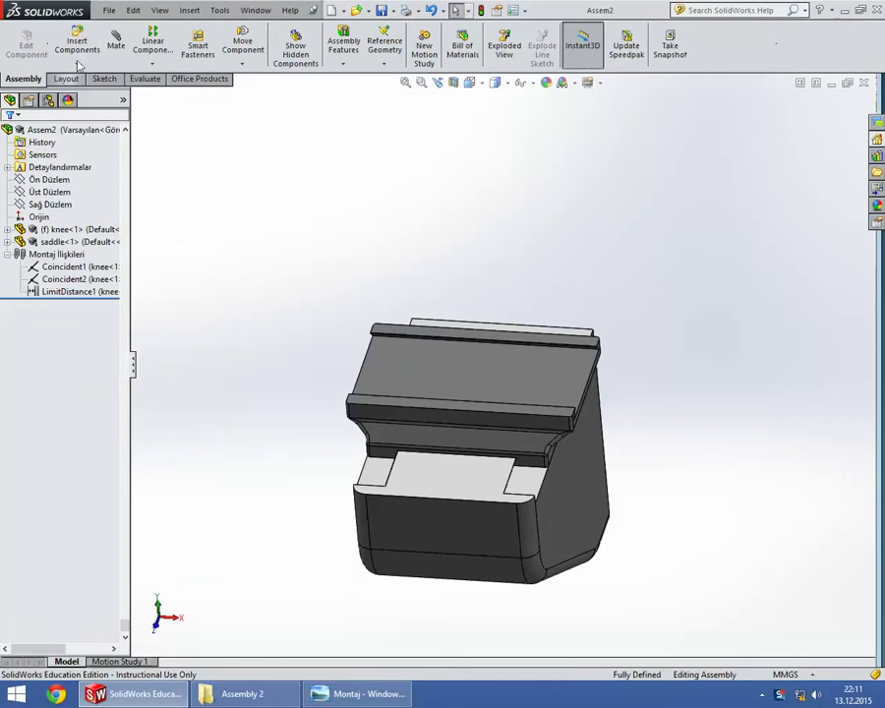
left_click(79, 46)
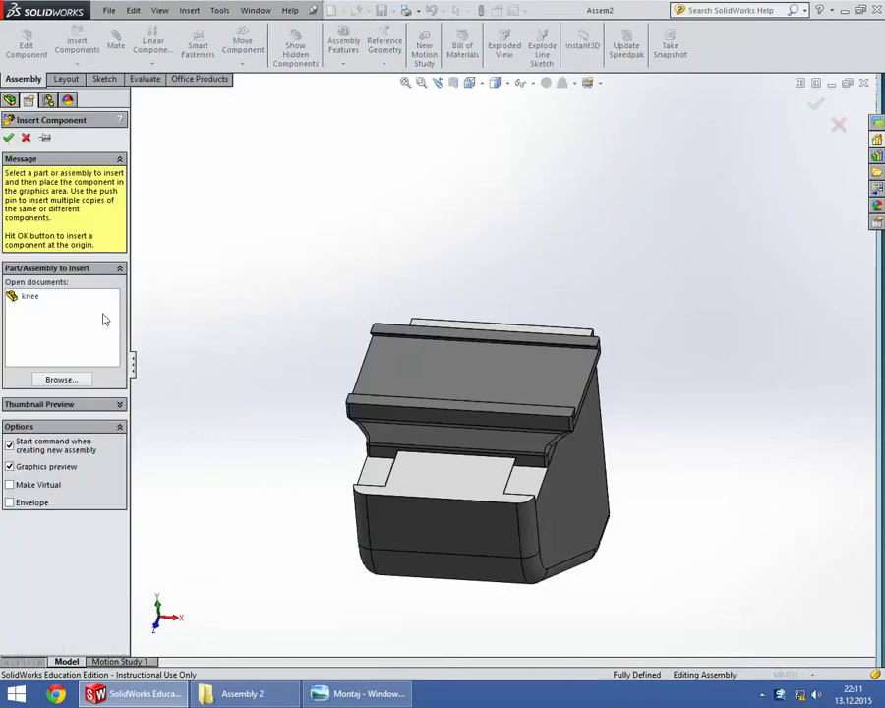
left_click(61, 380)
left_click(366, 386)
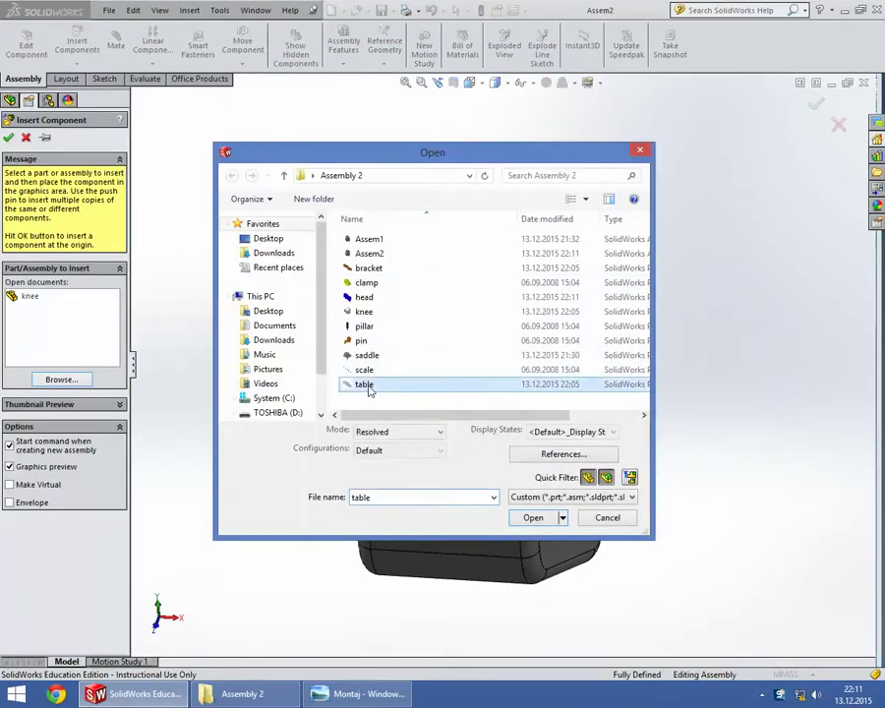
left_click(514, 519)
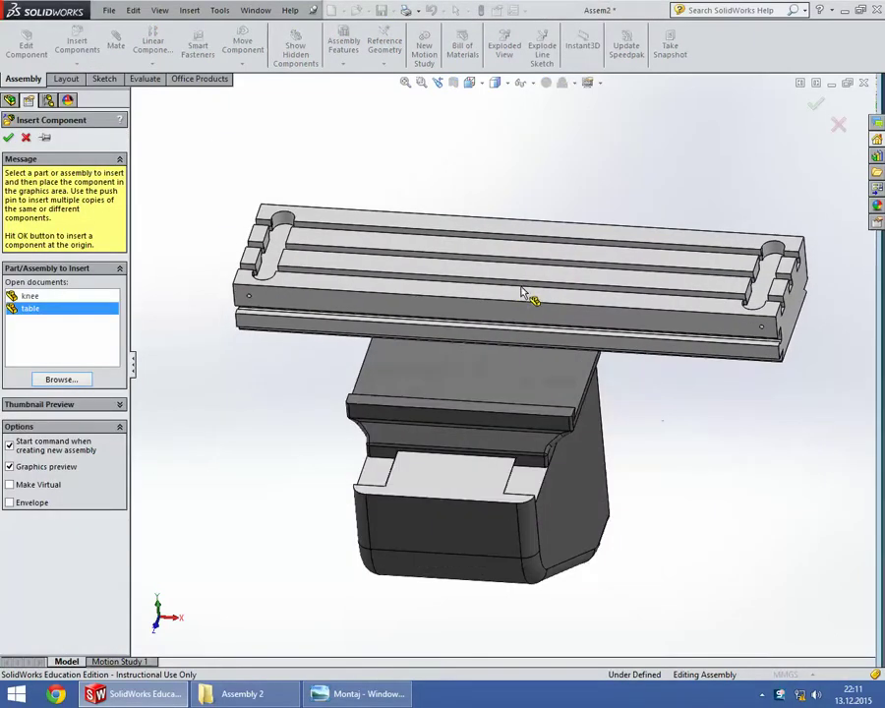
left_click(405, 379)
middle_click_drag(404, 378, 225, 157)
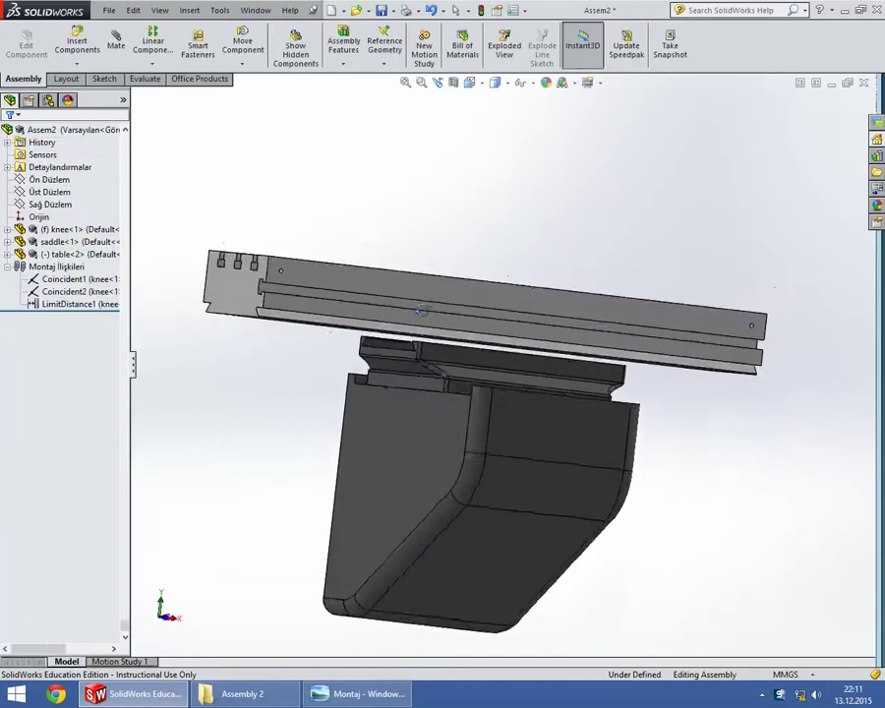
Mate the saddle's top face coincident with the table's underside
left_click(116, 44)
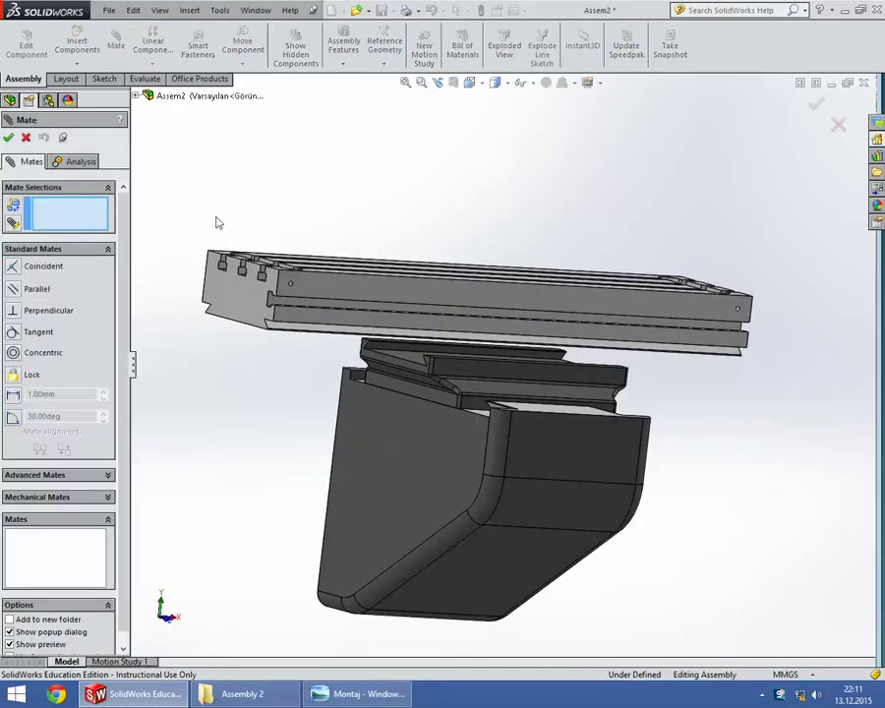
scroll(423, 360, "up", 3)
scroll(423, 359, "up", 2)
left_click(428, 354)
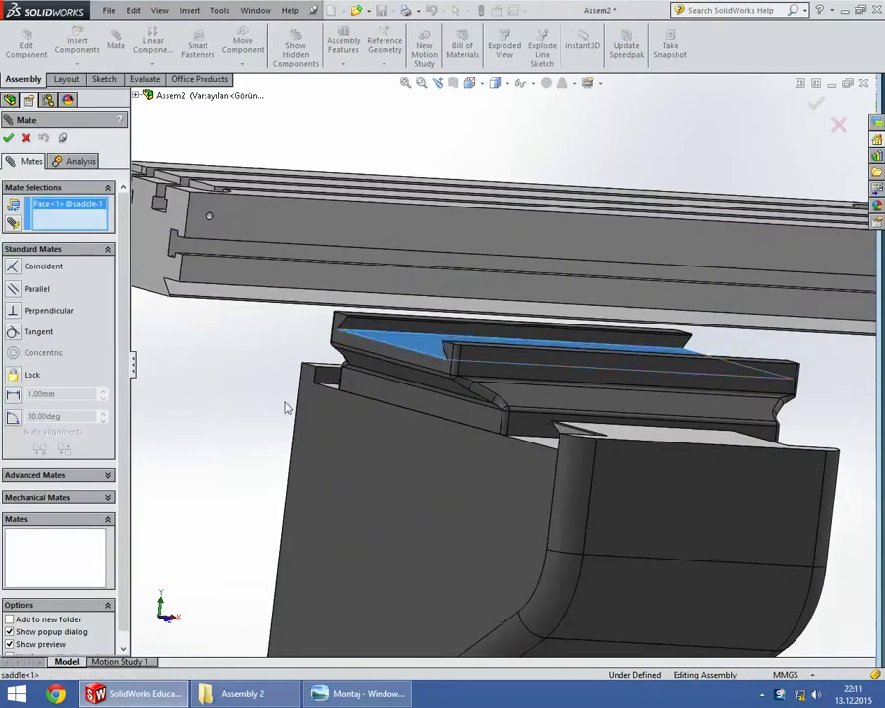
middle_click_drag(286, 405, 295, 274)
left_click(295, 278)
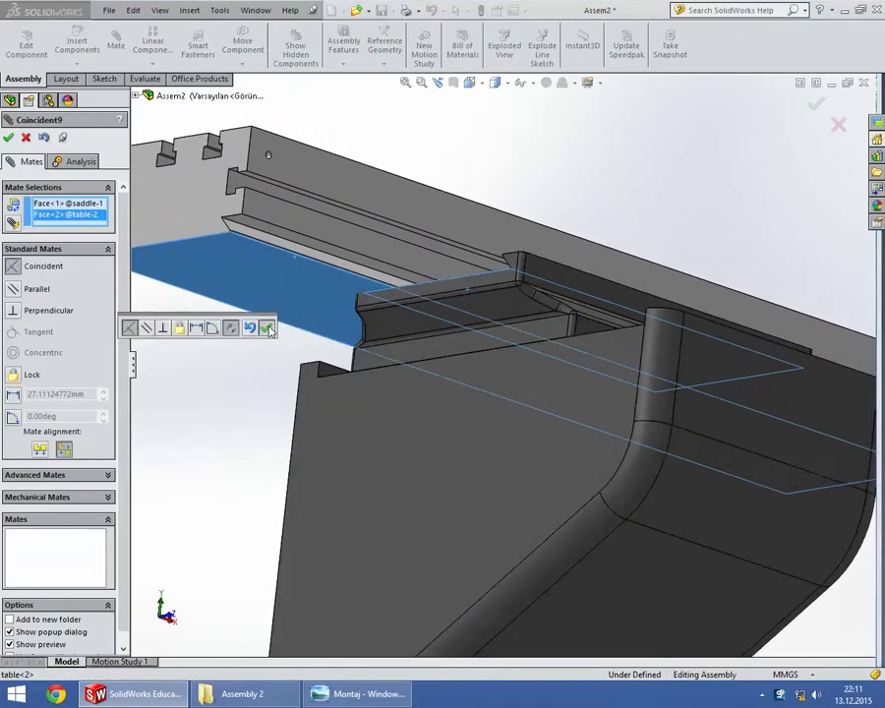
left_click(267, 328)
Add a second coincident mate aligning the table's side face with the saddle's side face
left_click_drag(385, 273, 300, 276)
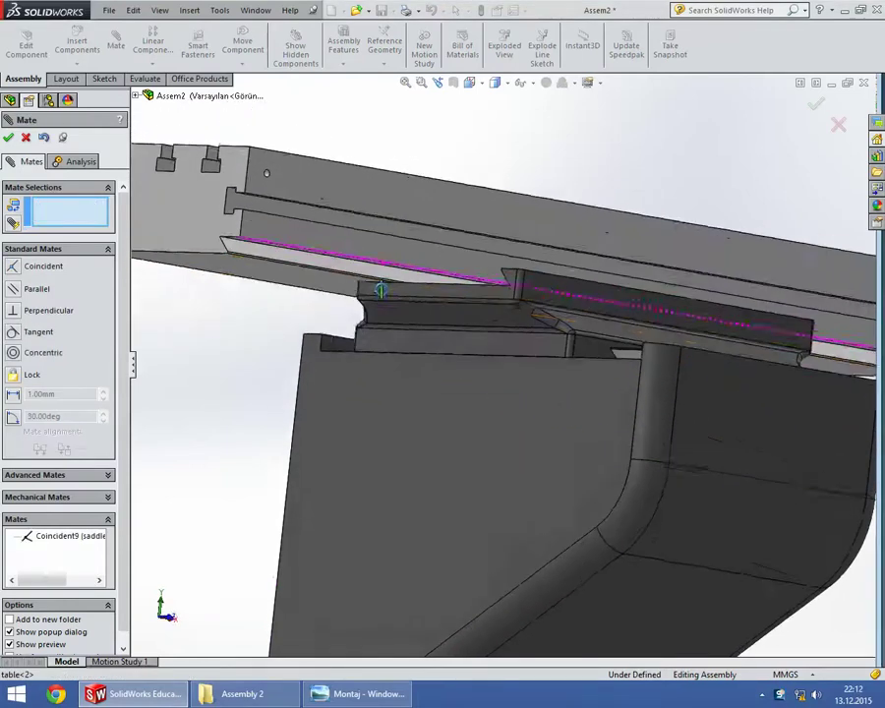
left_click(302, 266)
mouse_move(429, 294)
middle_mouse_down()
mouse_move(514, 318)
mouse_move(523, 306)
middle_mouse_up()
left_click(370, 451)
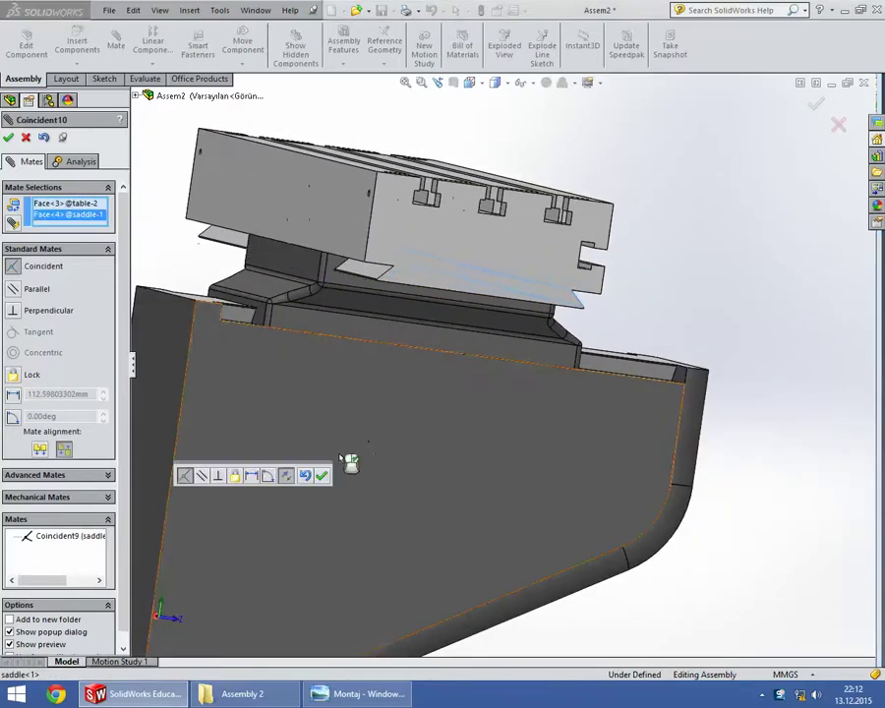
left_click(323, 477)
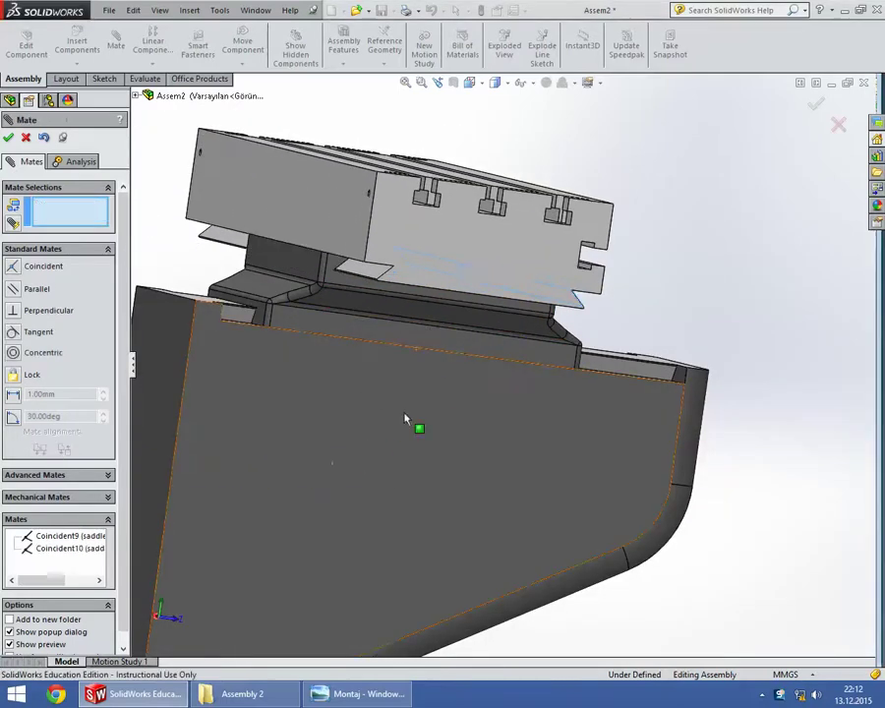
Finish mating and slide the table along the saddle to test its movement
scroll(406, 417, "up", 3)
scroll(365, 375, "up", 1)
middle_click_drag(455, 377, 344, 394)
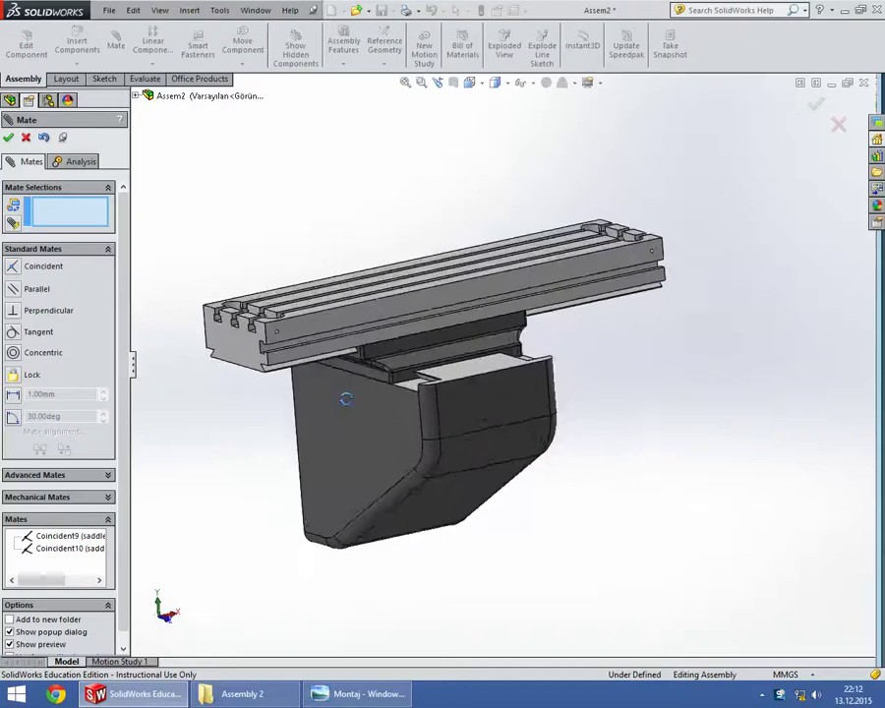
left_click(7, 138)
mouse_move(466, 351)
left_mouse_down()
mouse_move(525, 377)
mouse_move(320, 367)
mouse_move(510, 357)
mouse_move(474, 310)
mouse_move(445, 373)
mouse_move(472, 326)
mouse_move(456, 331)
mouse_move(456, 368)
mouse_move(443, 346)
left_mouse_up()
left_click(305, 195)
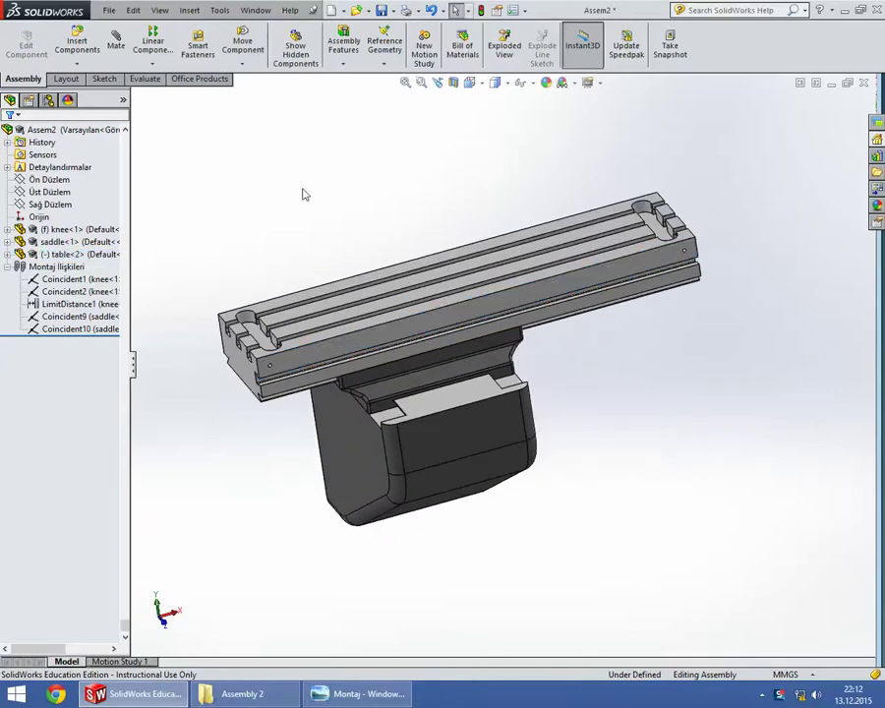
Insert the bracket part from file and place it beside the table
left_click(78, 47)
left_click(61, 380)
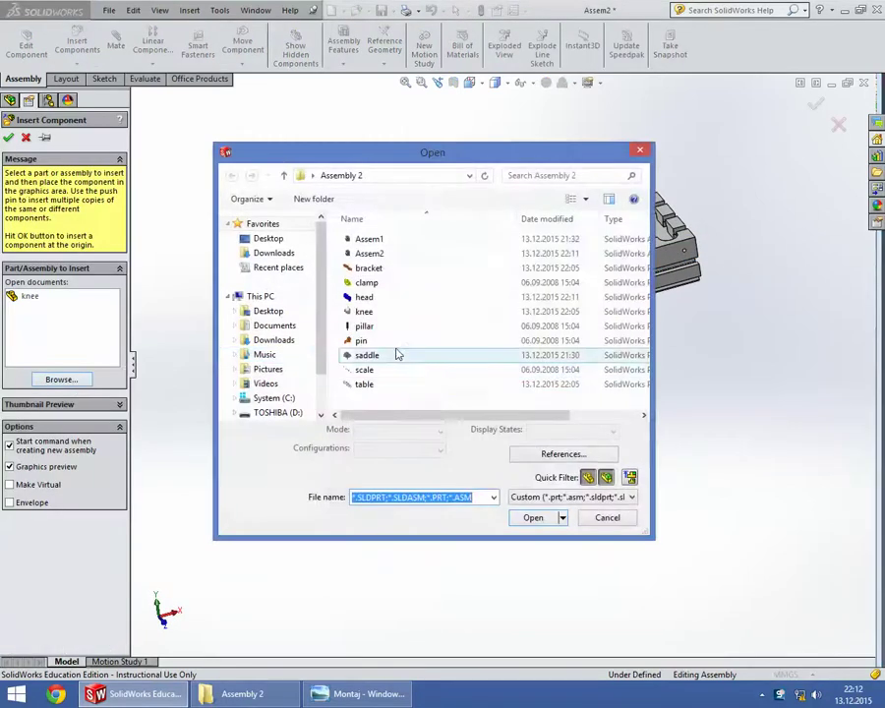
left_click(374, 269)
left_click(540, 521)
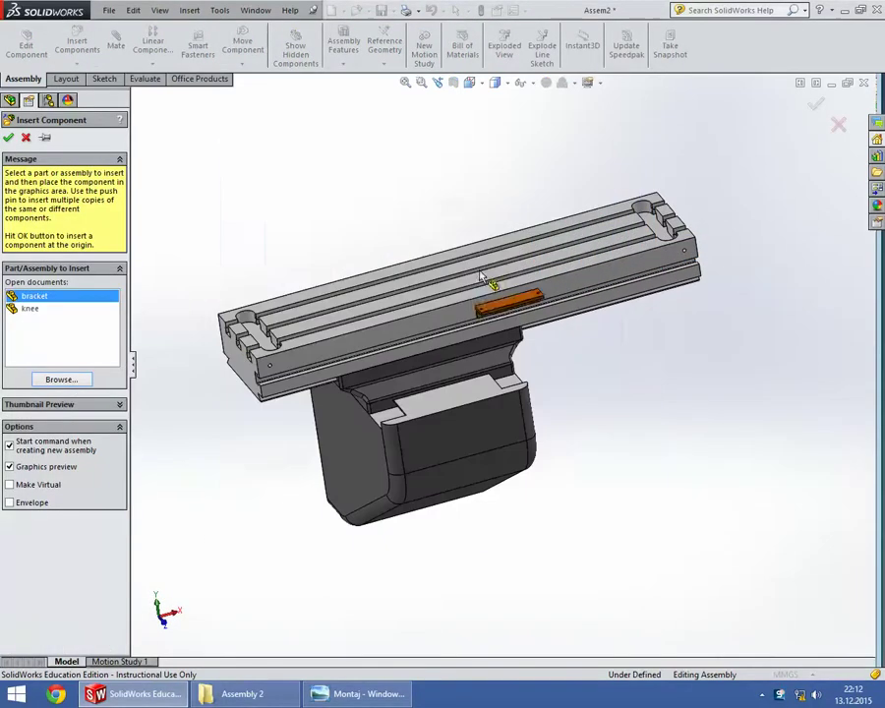
left_click(610, 391)
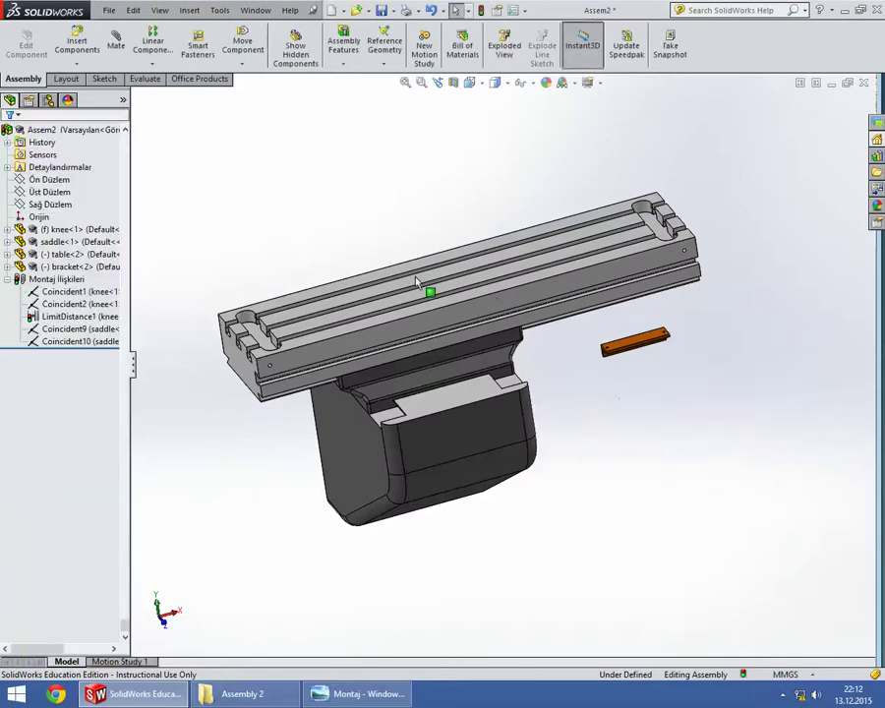
Insert the head part from file and place it beside the bracket
left_click(78, 47)
left_click(59, 380)
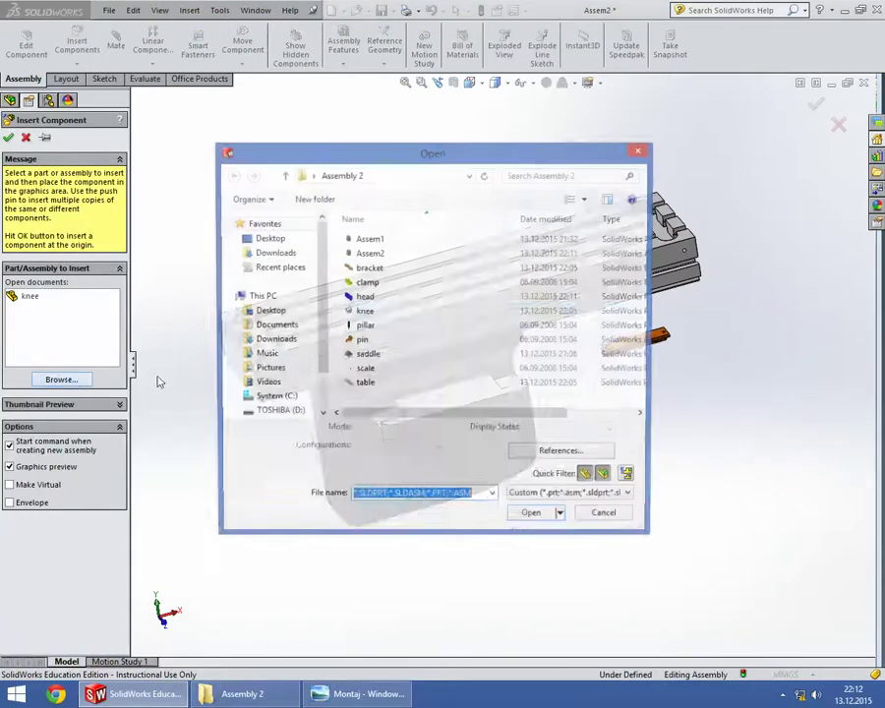
left_click(374, 301)
left_click(528, 521)
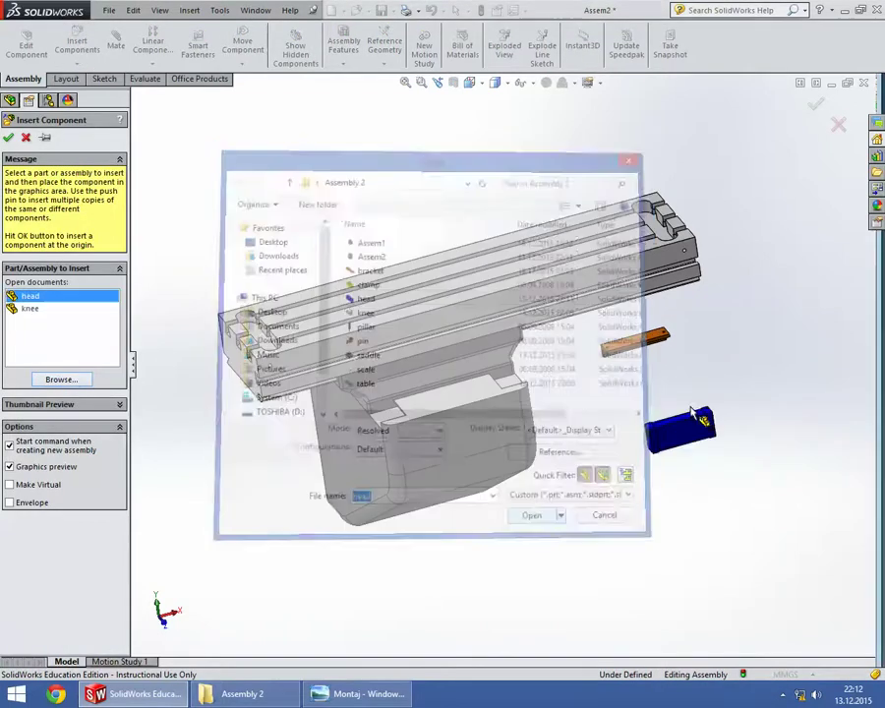
left_click(745, 334)
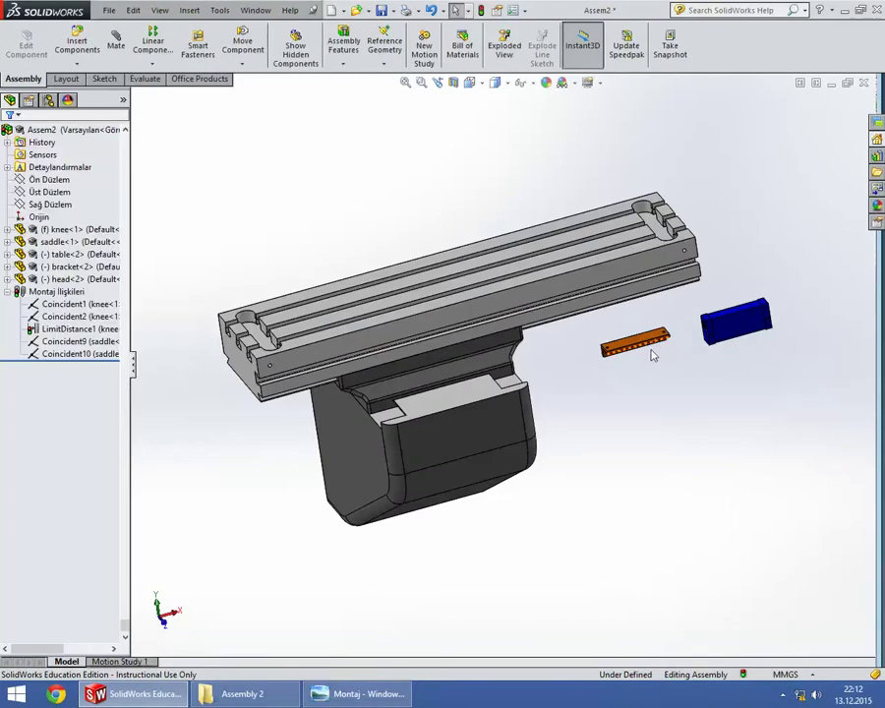
scroll(652, 354, "down", 3)
Turn the bracket to a new orientation and select the bracket and saddle
left_click_drag(619, 335, 604, 371)
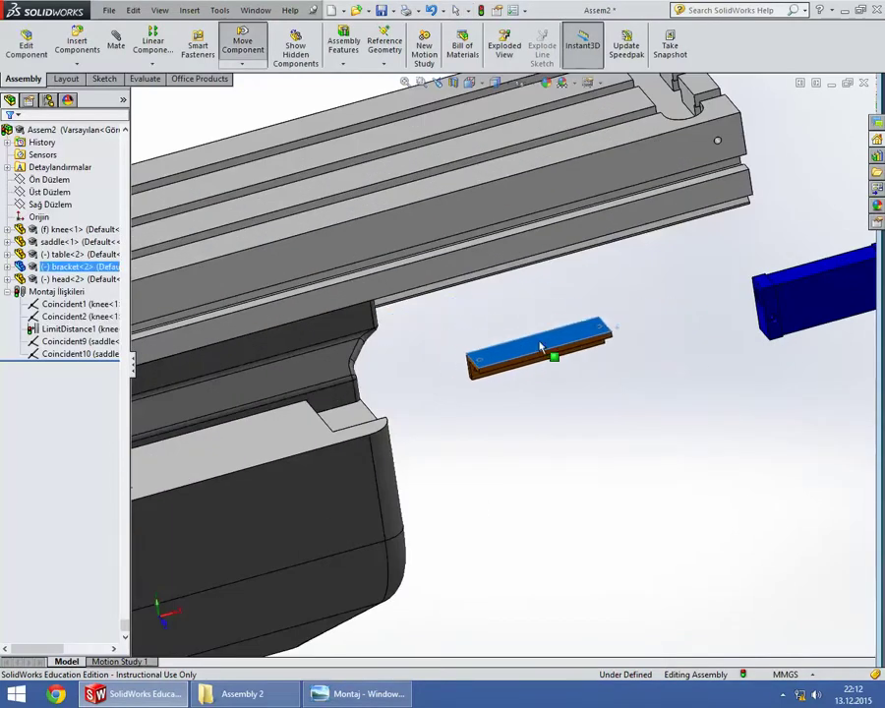
left_click(504, 358)
scroll(546, 364, "down", 3)
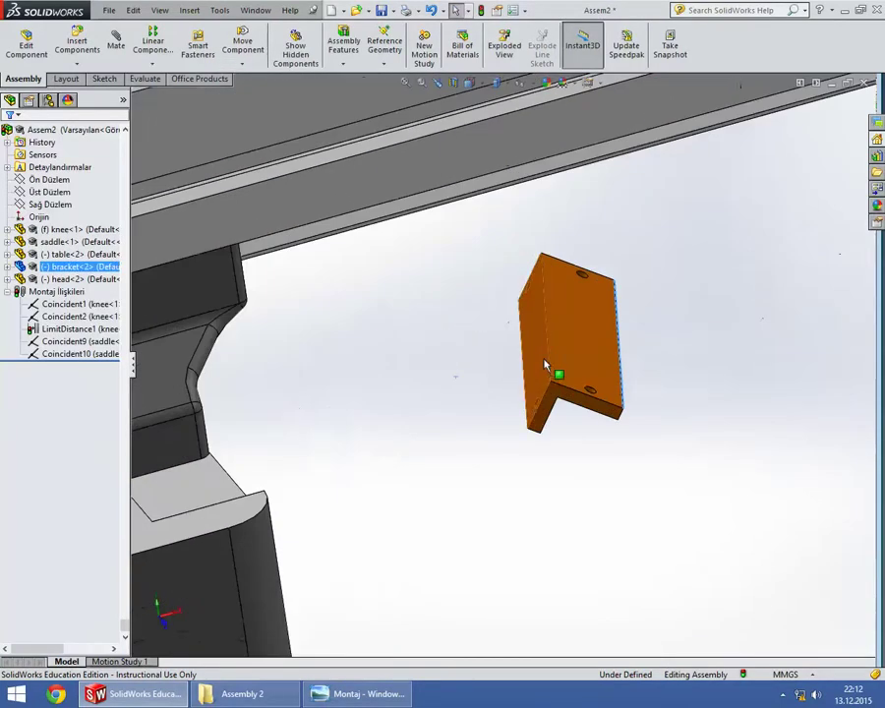
scroll(553, 339, "up", 3)
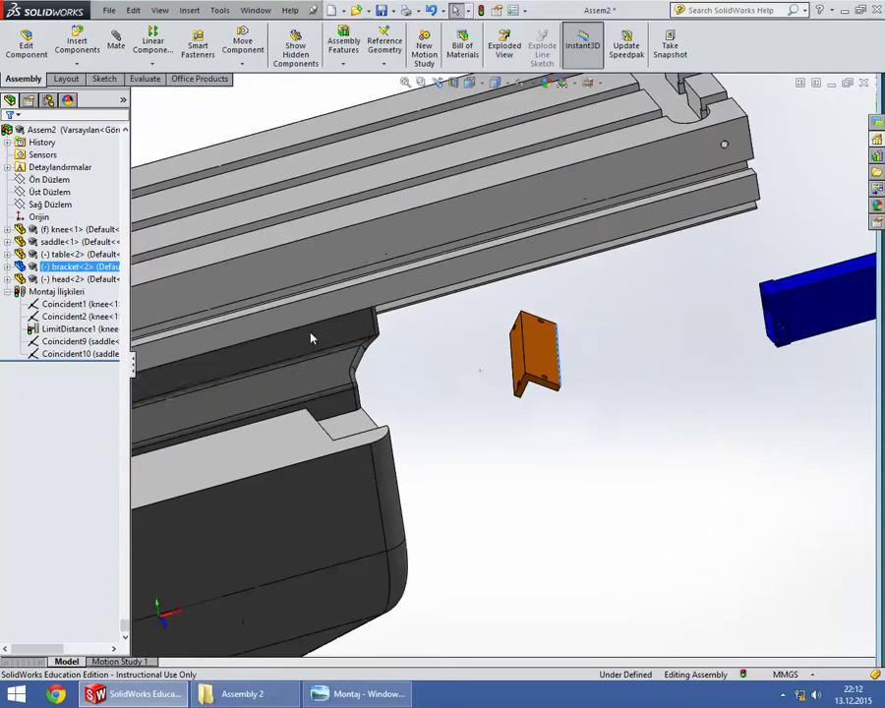
left_click(285, 345)
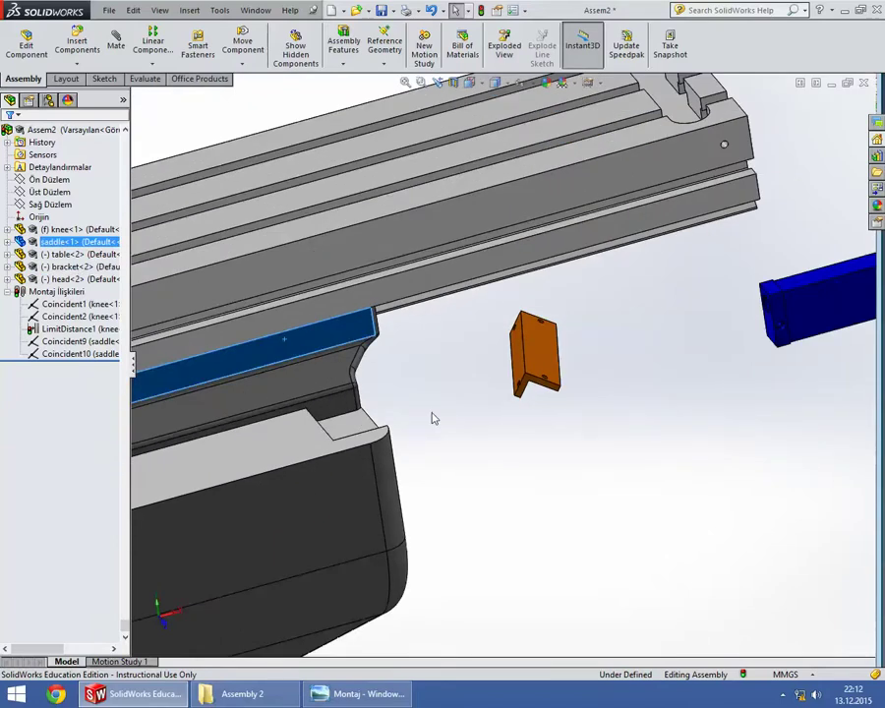
scroll(431, 415, "up", 3)
Hide the table component to expose the saddle
right_click(383, 315)
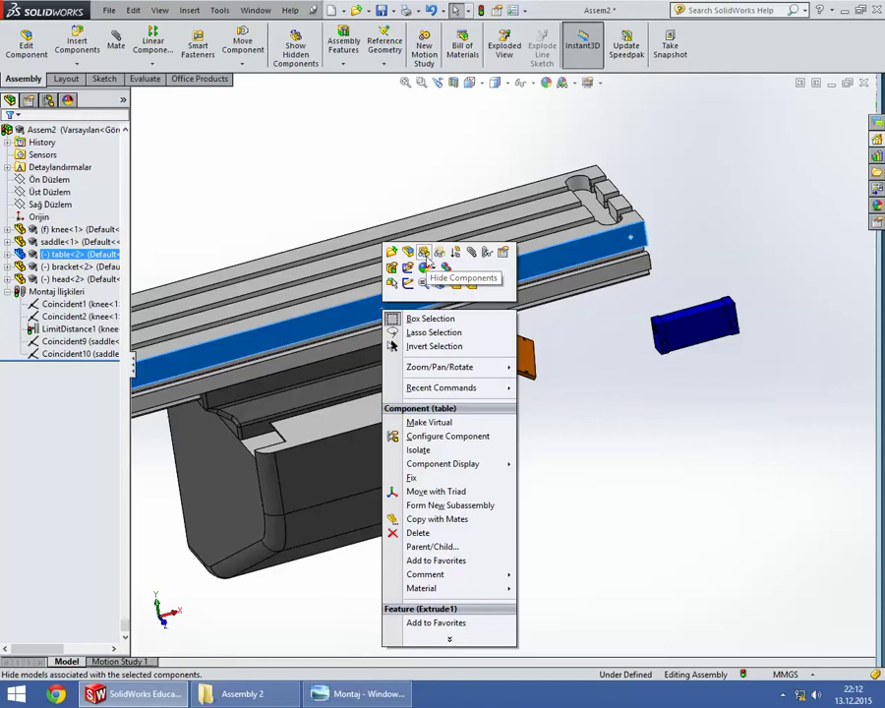
left_click(424, 253)
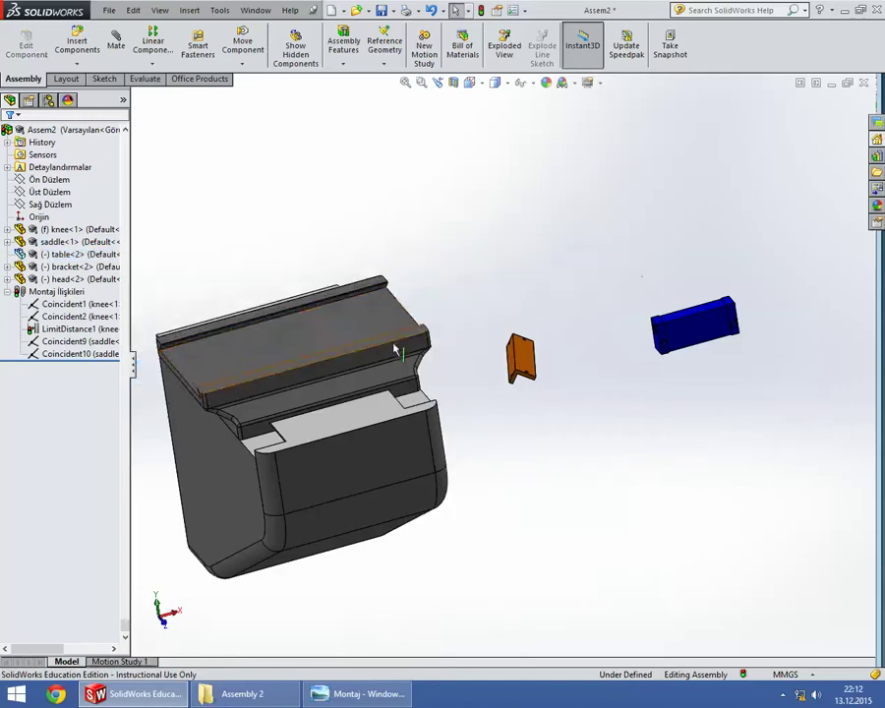
scroll(486, 361, "down", 3)
scroll(530, 375, "down", 3)
Rotate the bracket upright near the saddle and check its face against the rail
mouse_move(486, 370)
right_mouse_down()
mouse_move(543, 381)
mouse_move(580, 413)
mouse_move(526, 368)
right_mouse_up()
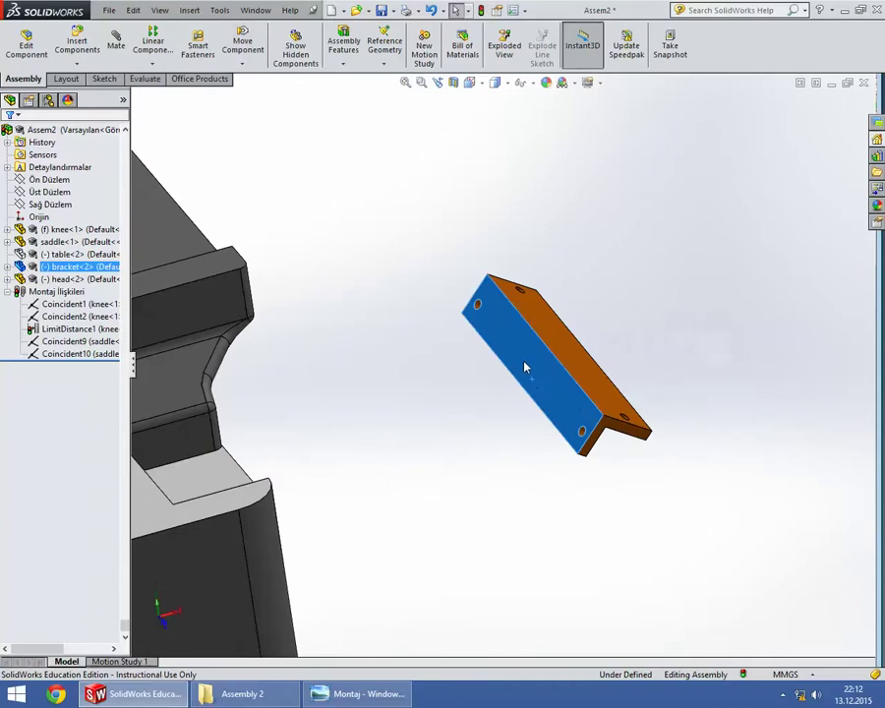
left_click(525, 368)
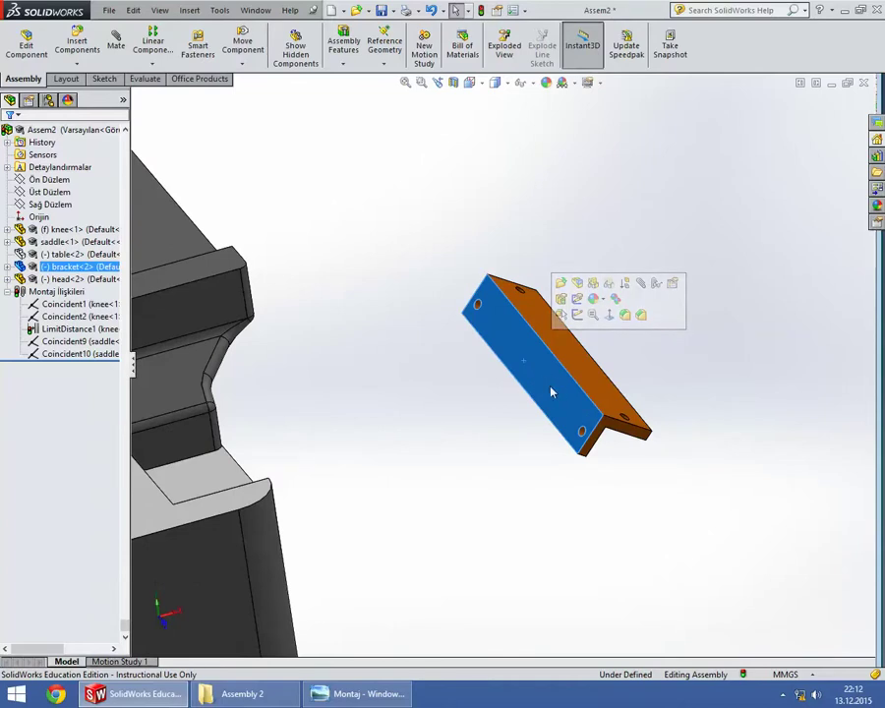
scroll(557, 395, "up", 5)
scroll(480, 419, "up", 2)
scroll(473, 356, "down", 6)
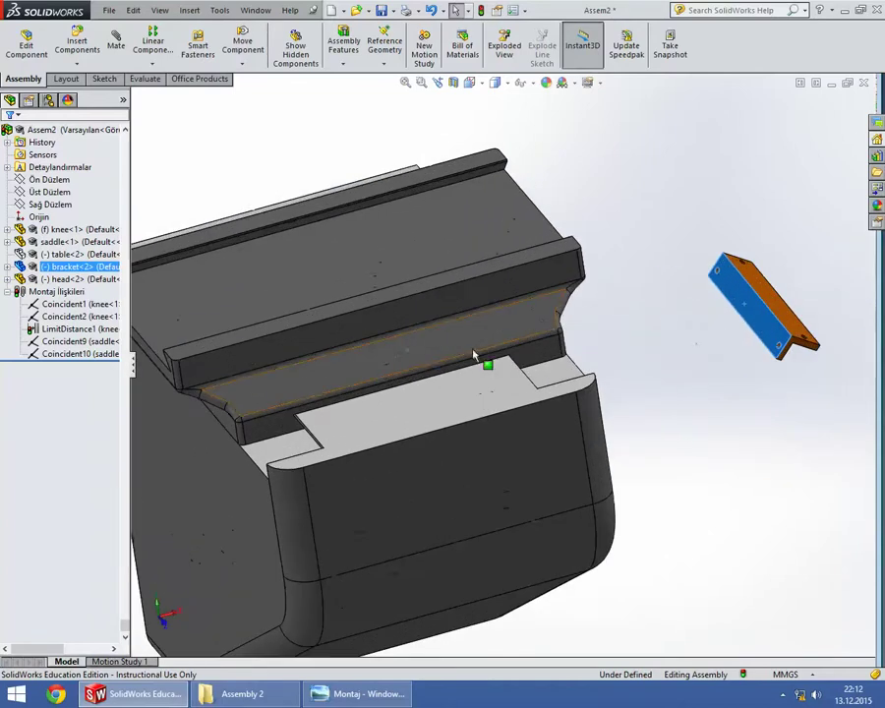
left_click(411, 316)
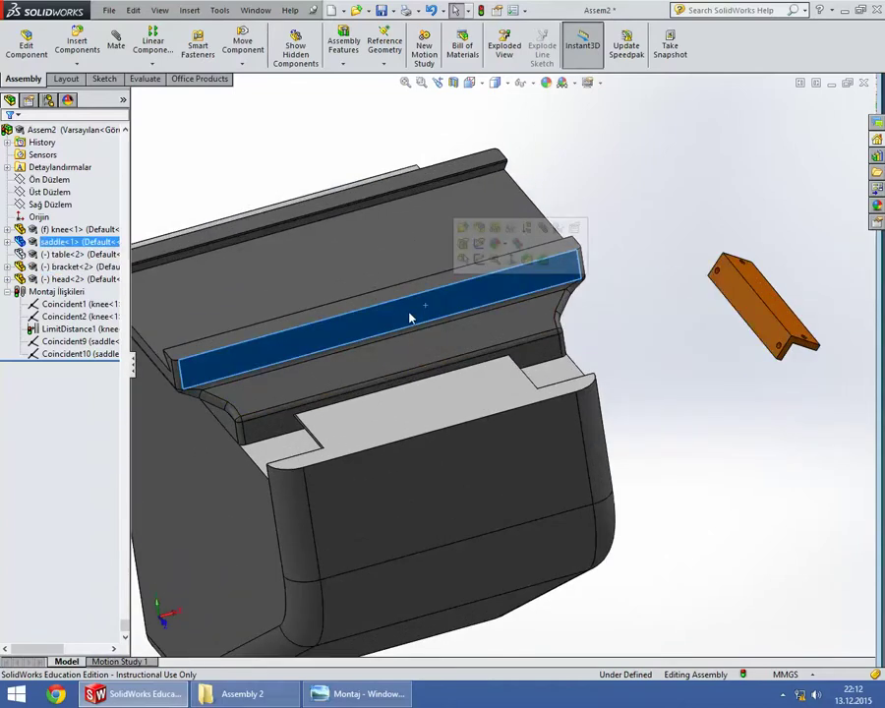
left_click(662, 359)
Mate a bracket face coincident to the saddle rail's side face, set to Anti-Aligned
left_click(114, 49)
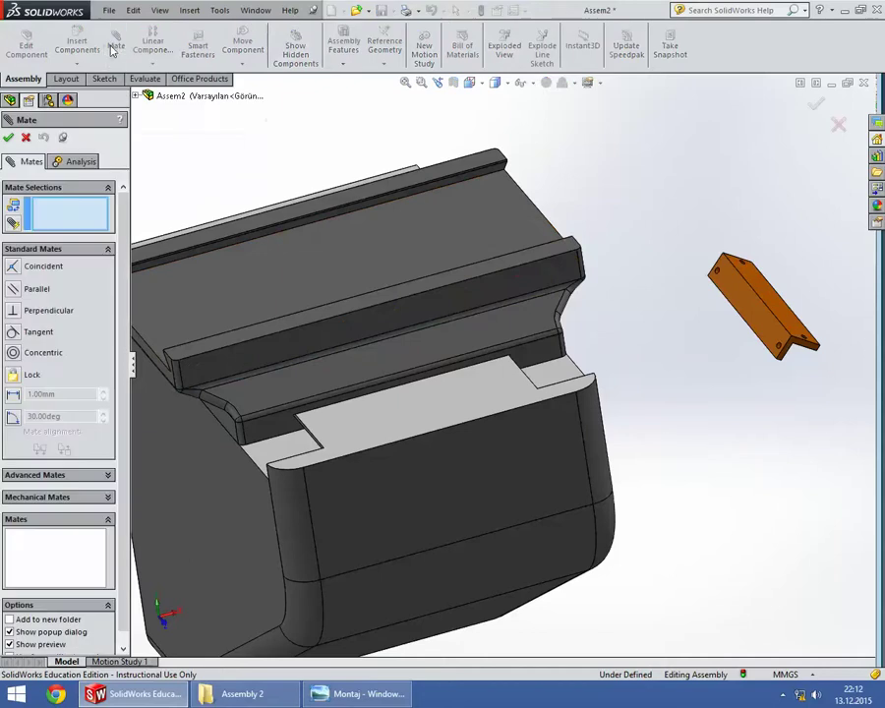
left_click(751, 309)
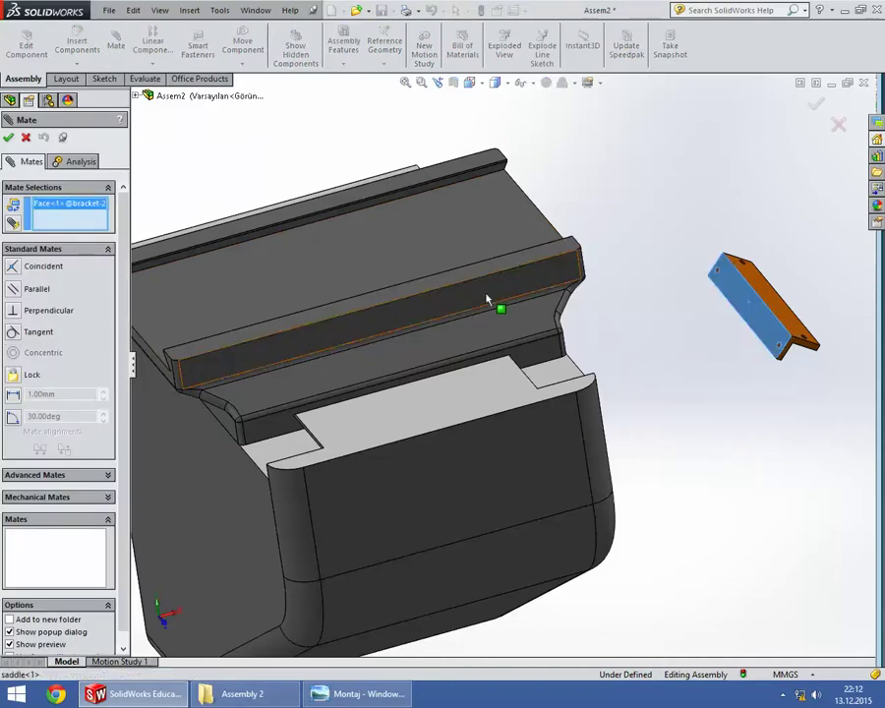
left_click(490, 300)
mouse_move(620, 292)
middle_mouse_down()
mouse_move(672, 339)
mouse_move(684, 374)
mouse_move(672, 366)
mouse_move(642, 289)
mouse_move(646, 325)
mouse_move(634, 334)
middle_mouse_up()
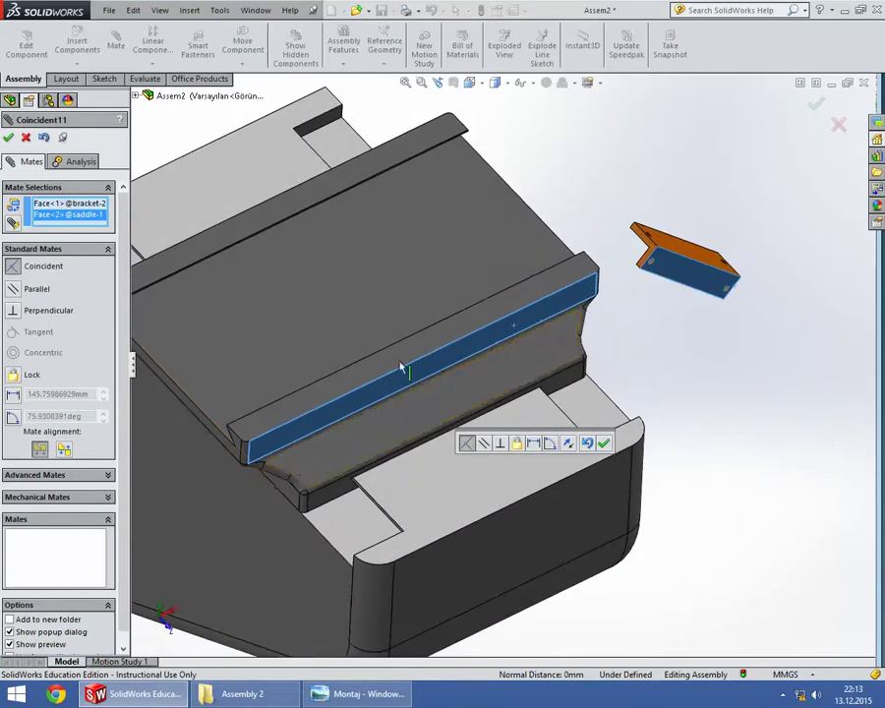
left_click(64, 450)
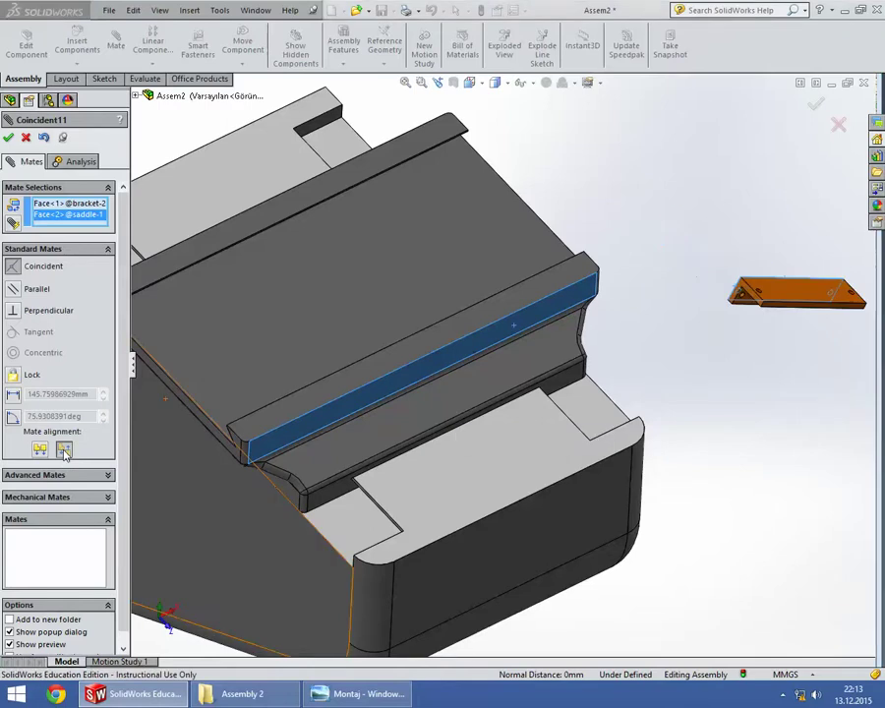
mouse_move(550, 389)
middle_mouse_down()
mouse_move(585, 370)
mouse_move(621, 390)
mouse_move(604, 390)
mouse_move(574, 360)
mouse_move(579, 382)
middle_mouse_up()
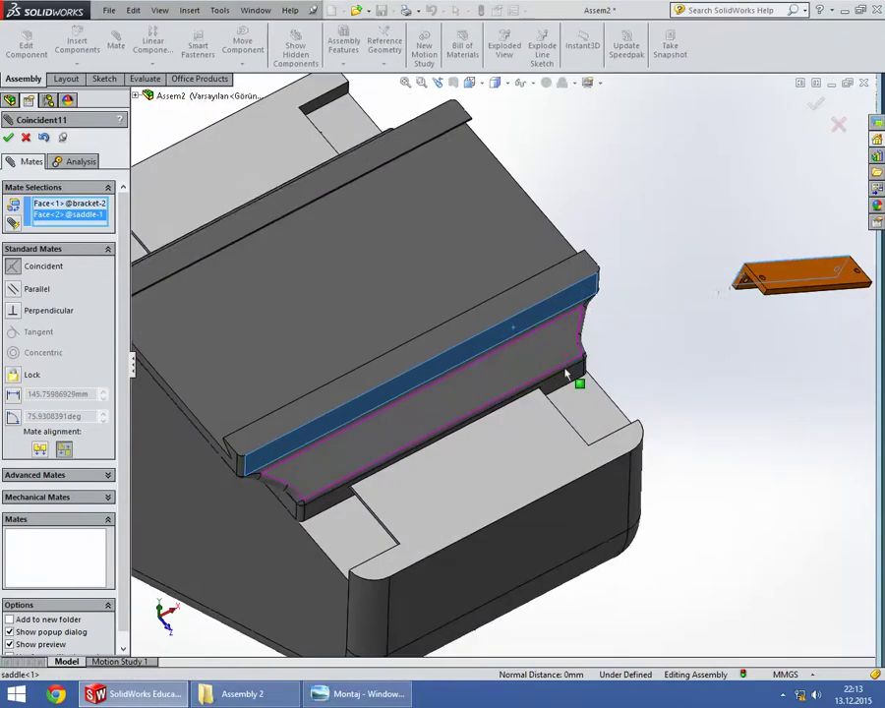
Accept the coincident mate and drag the bracket onto the saddle's rail ridge
left_click(8, 138)
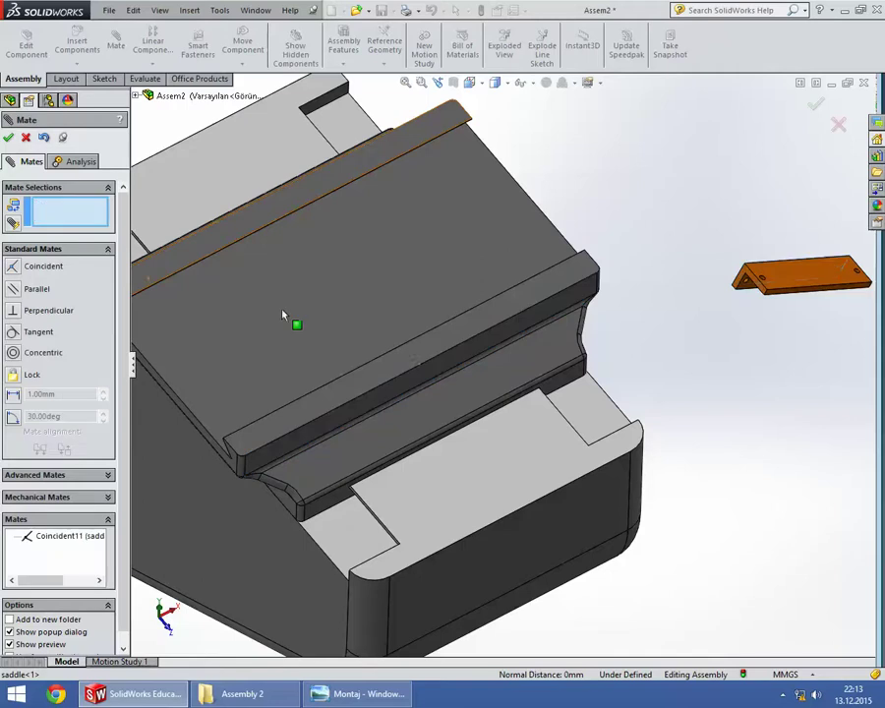
mouse_move(784, 275)
left_mouse_down()
mouse_move(393, 315)
mouse_move(399, 335)
left_mouse_up()
mouse_move(399, 335)
middle_mouse_down()
mouse_move(396, 395)
mouse_move(384, 340)
mouse_move(406, 318)
middle_mouse_up()
Hold the bracket's top face 3 mm from the rail's top face with a flipped Distance mate
left_click(439, 317)
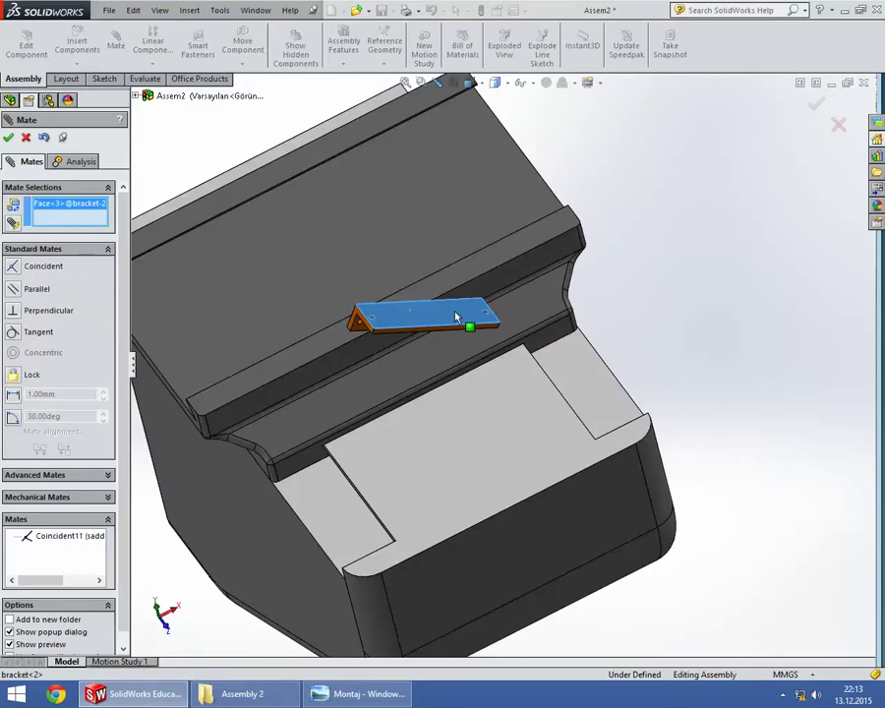
left_click(461, 280)
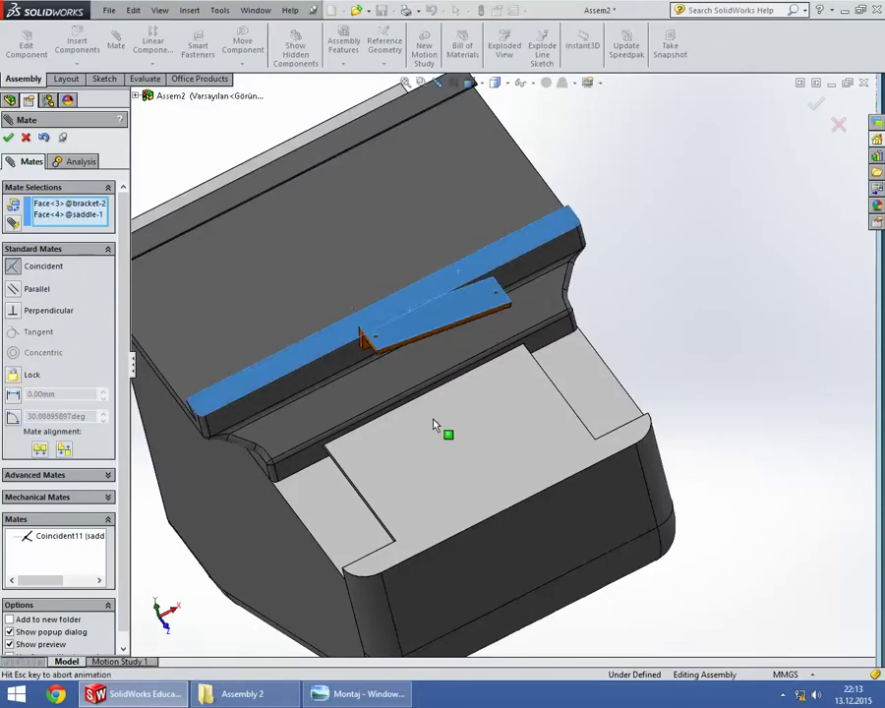
mouse_move(429, 355)
middle_mouse_down()
mouse_move(437, 285)
mouse_move(100, 357)
middle_mouse_up()
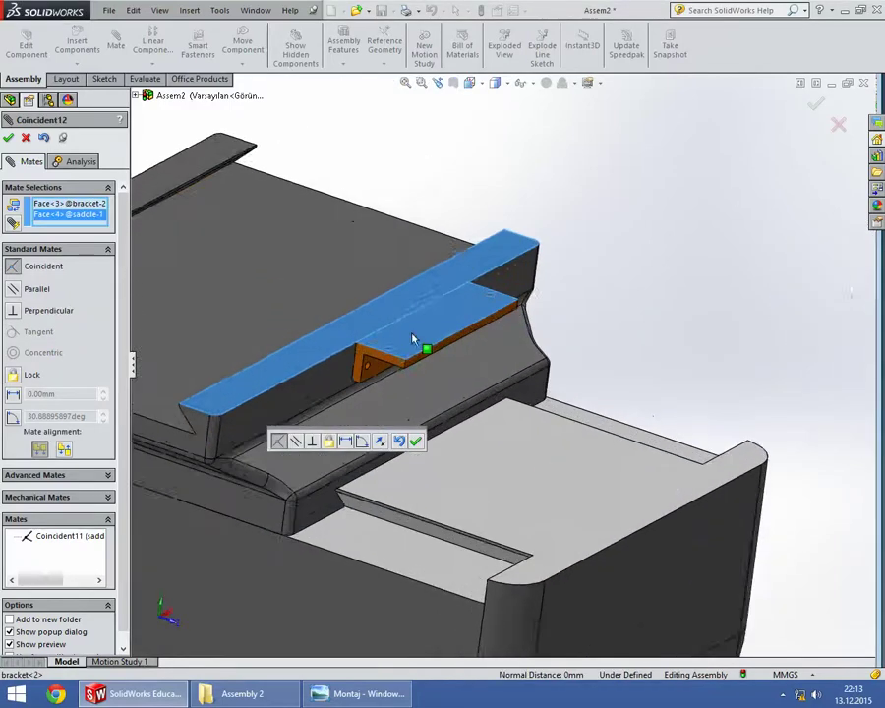
left_click(15, 396)
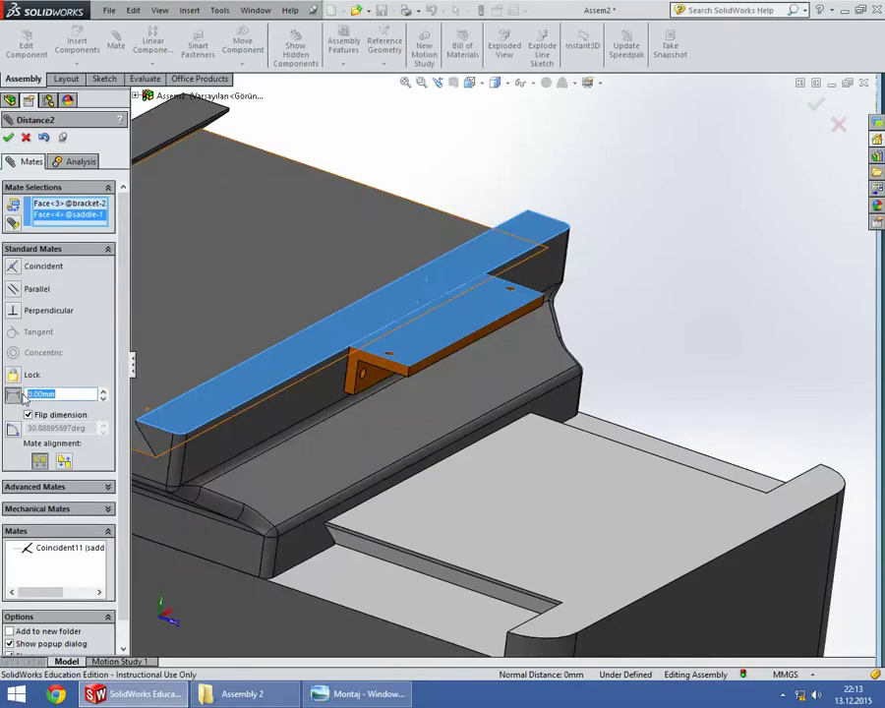
type("3")
key("Return")
mouse_move(413, 373)
middle_mouse_down()
mouse_move(392, 331)
mouse_move(394, 356)
middle_mouse_up()
scroll(388, 354, "down", 3)
scroll(487, 295, "down", 2)
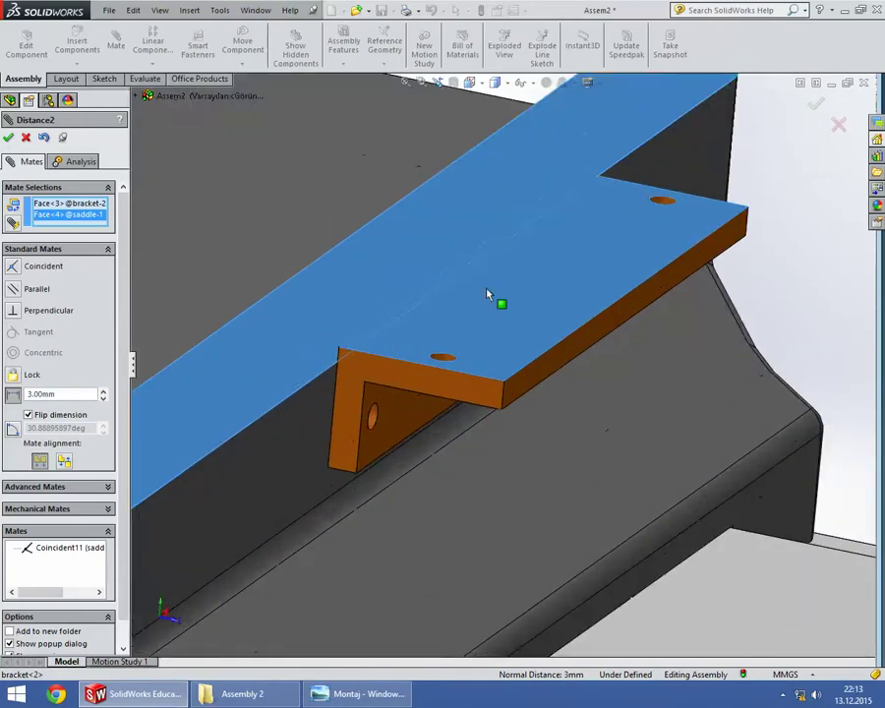
left_click(29, 416)
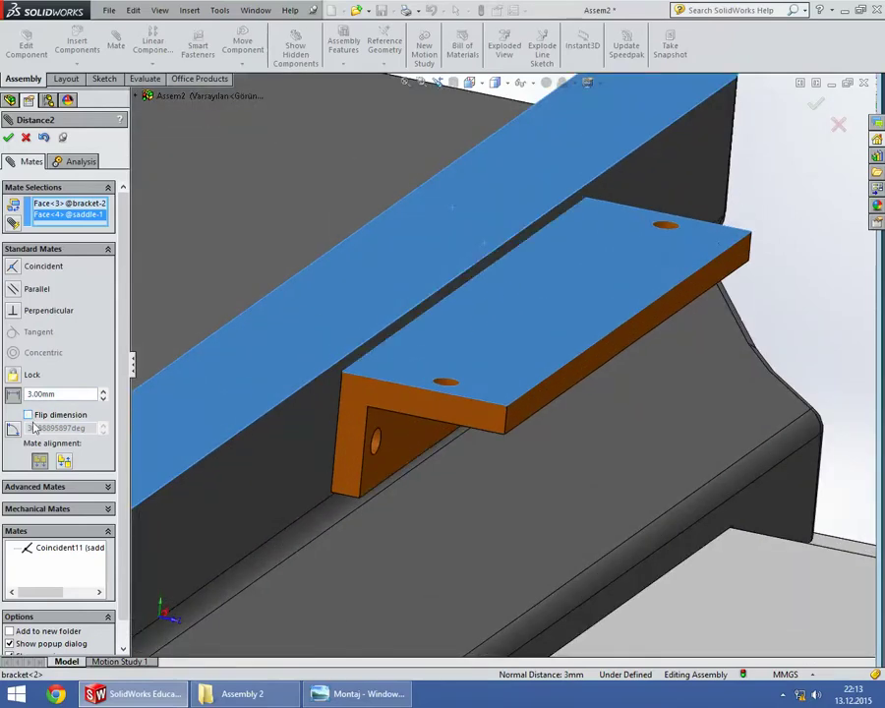
left_click(8, 138)
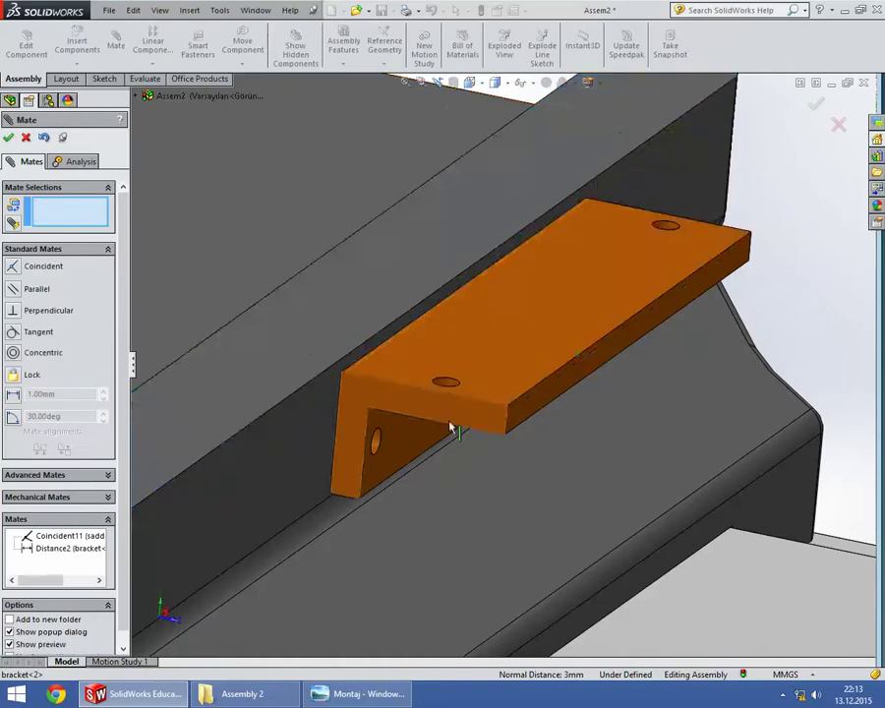
Slide the bracket slightly along the rail and expand the Advanced Mates types
scroll(537, 421, "up", 3)
mouse_move(553, 414)
middle_mouse_down()
mouse_move(514, 460)
mouse_move(468, 403)
middle_mouse_up()
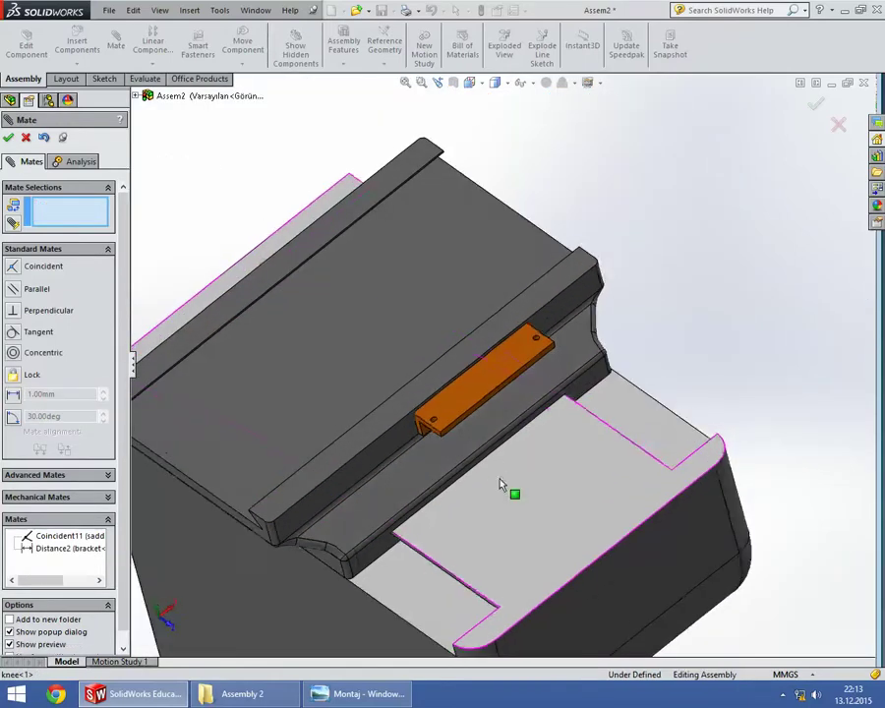
left_click_drag(468, 403, 455, 439)
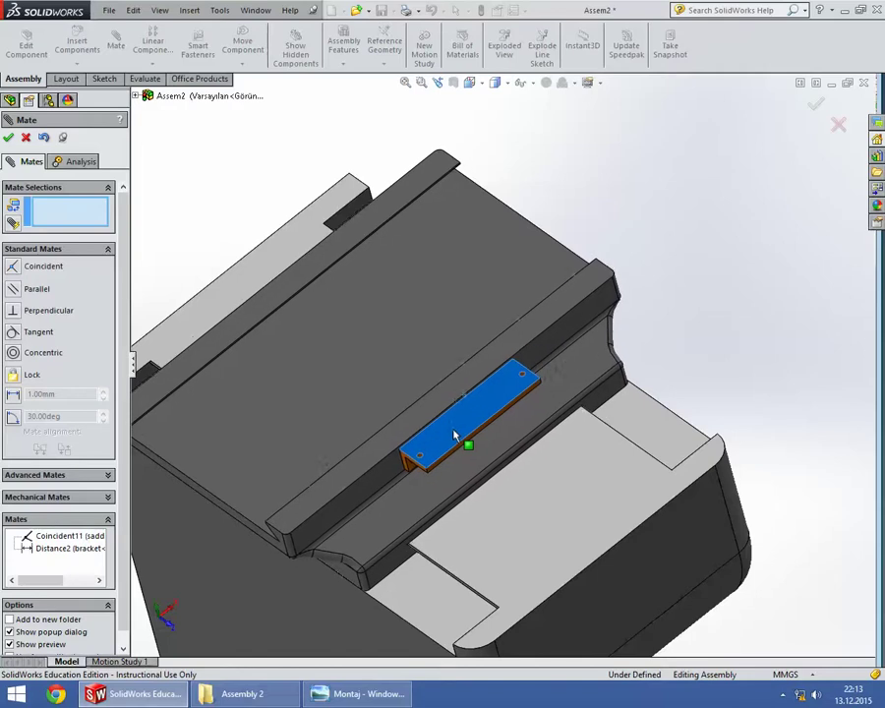
mouse_move(457, 437)
left_mouse_down()
mouse_move(550, 413)
mouse_move(663, 404)
left_mouse_up()
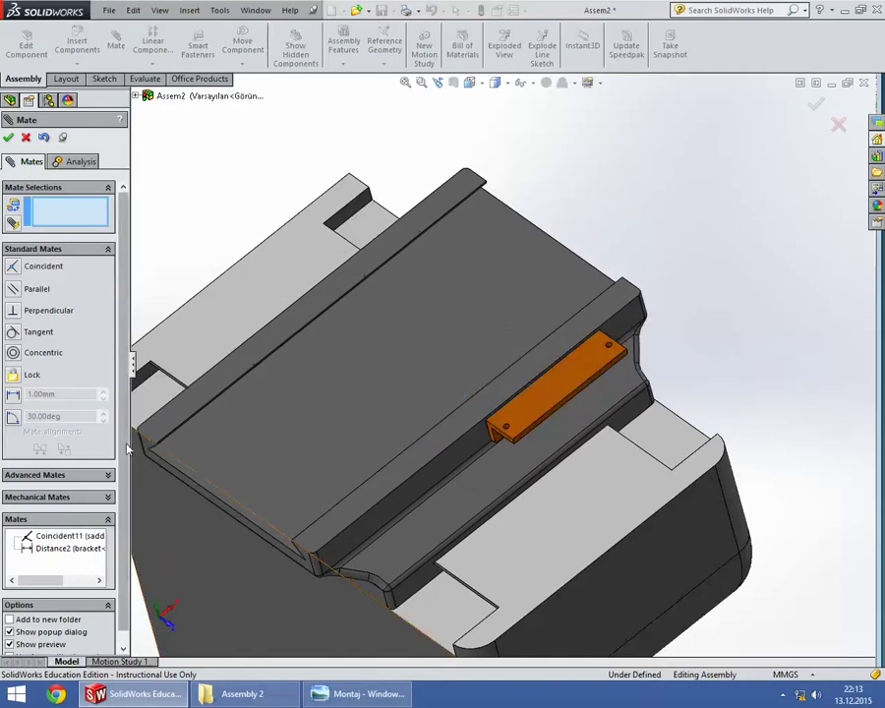
scroll(88, 311, "down", 1)
left_click(84, 466)
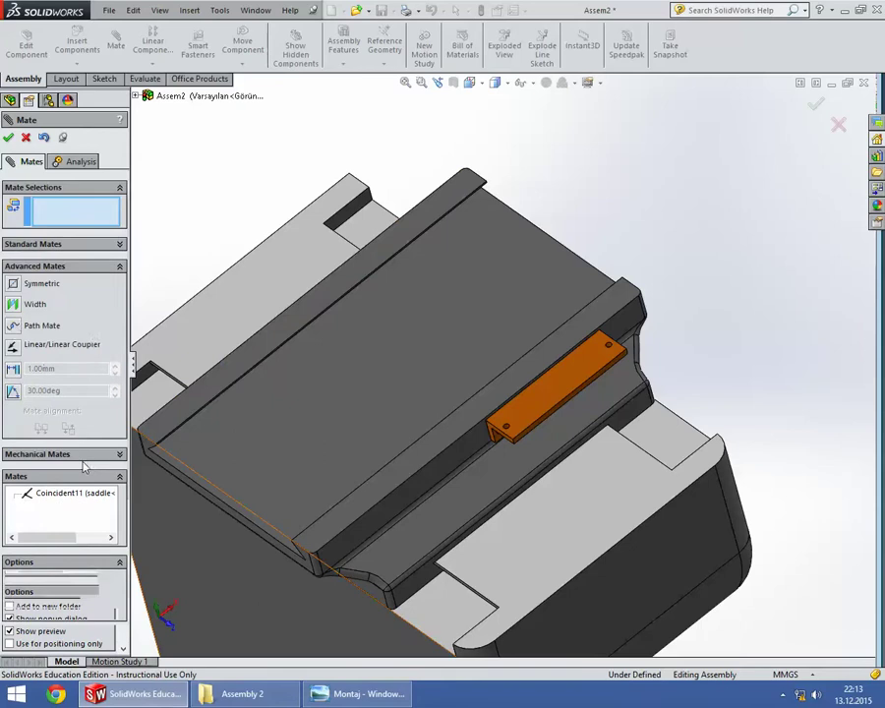
Choose a Width mate and select the saddle's two end faces as width references
left_click(16, 310)
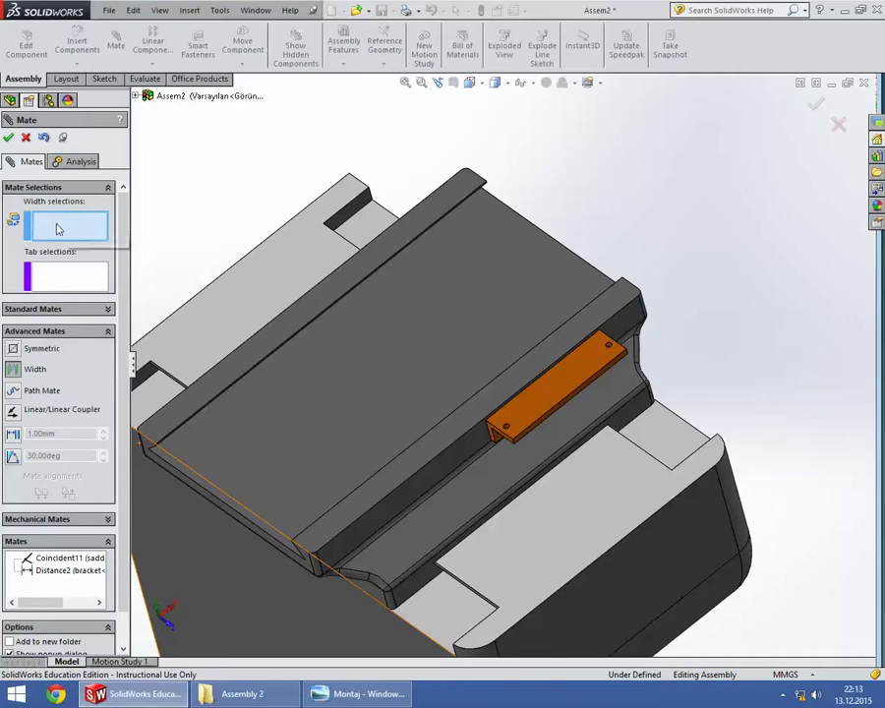
scroll(364, 551, "down", 5)
left_click(390, 568)
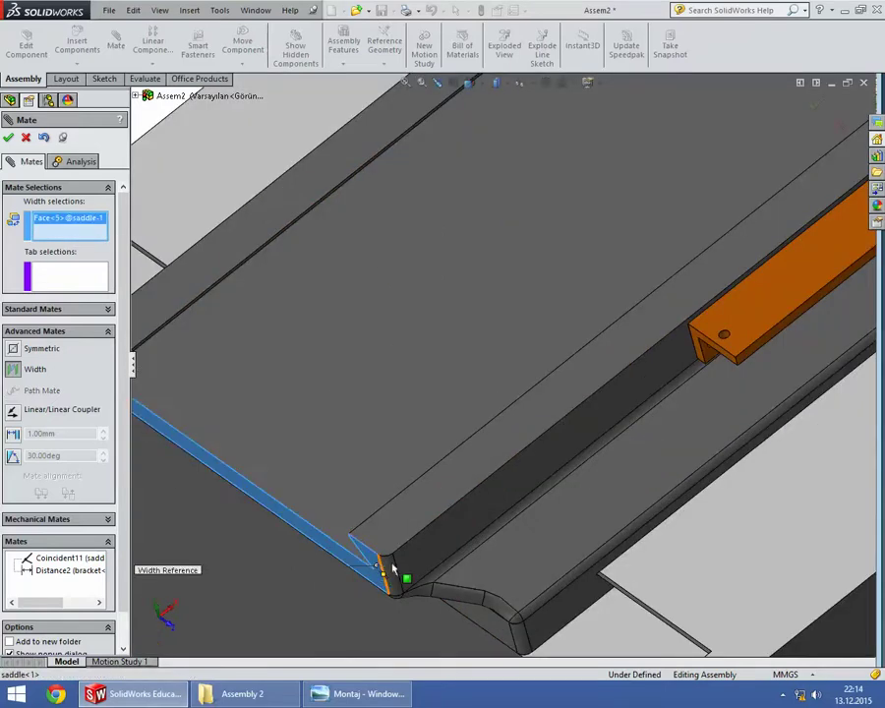
key("f")
mouse_move(712, 275)
middle_mouse_down()
mouse_move(676, 351)
mouse_move(655, 277)
middle_mouse_up()
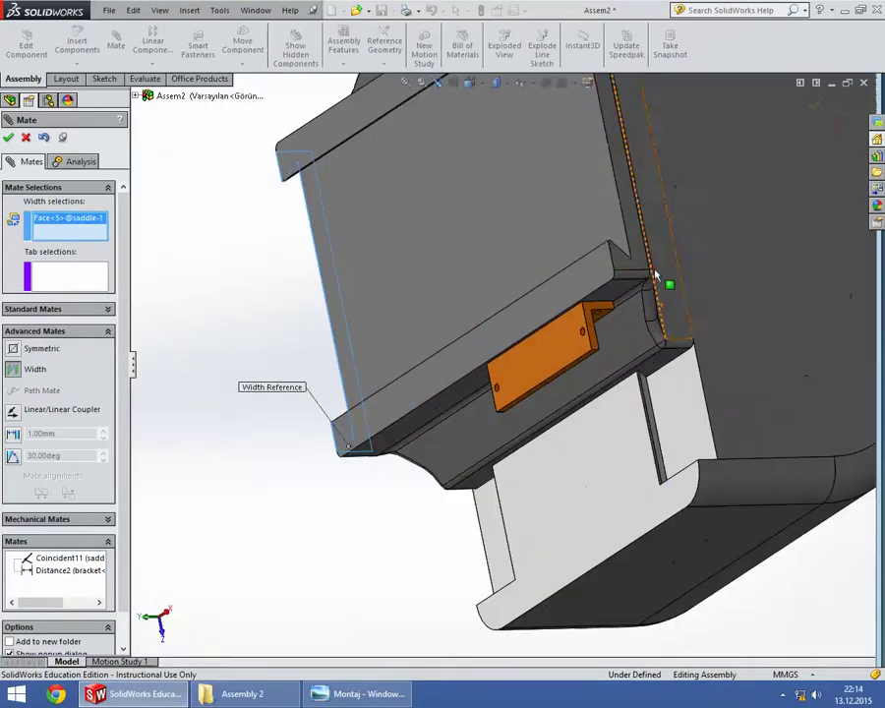
left_click(642, 268)
Select the bracket's two end faces as tab references and apply the Width mate
mouse_move(494, 430)
middle_mouse_down()
mouse_move(457, 315)
mouse_move(541, 262)
middle_mouse_up()
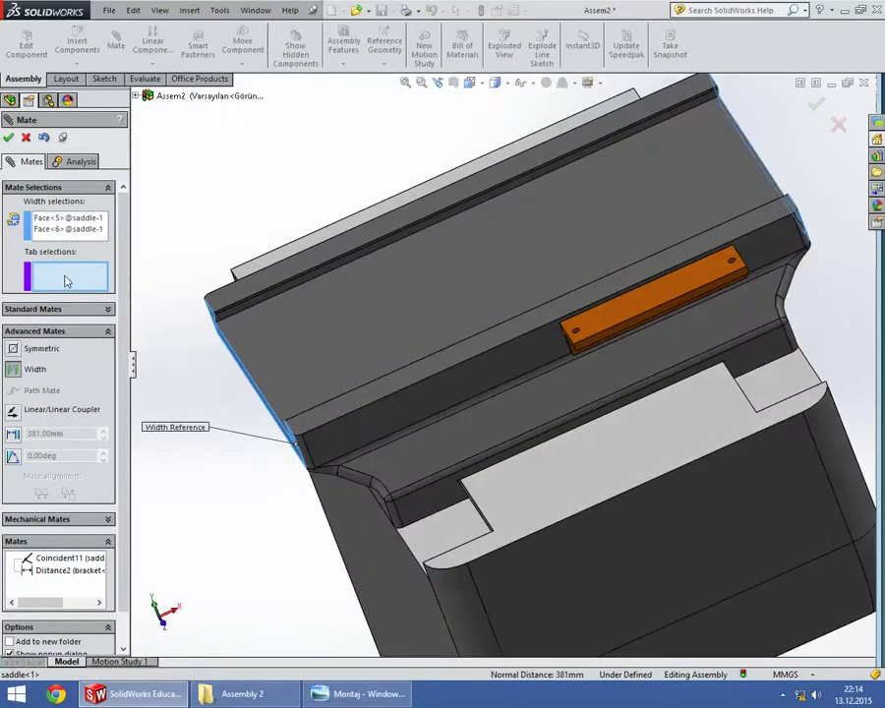
mouse_move(534, 370)
middle_mouse_down()
mouse_move(579, 350)
mouse_move(587, 360)
middle_mouse_up()
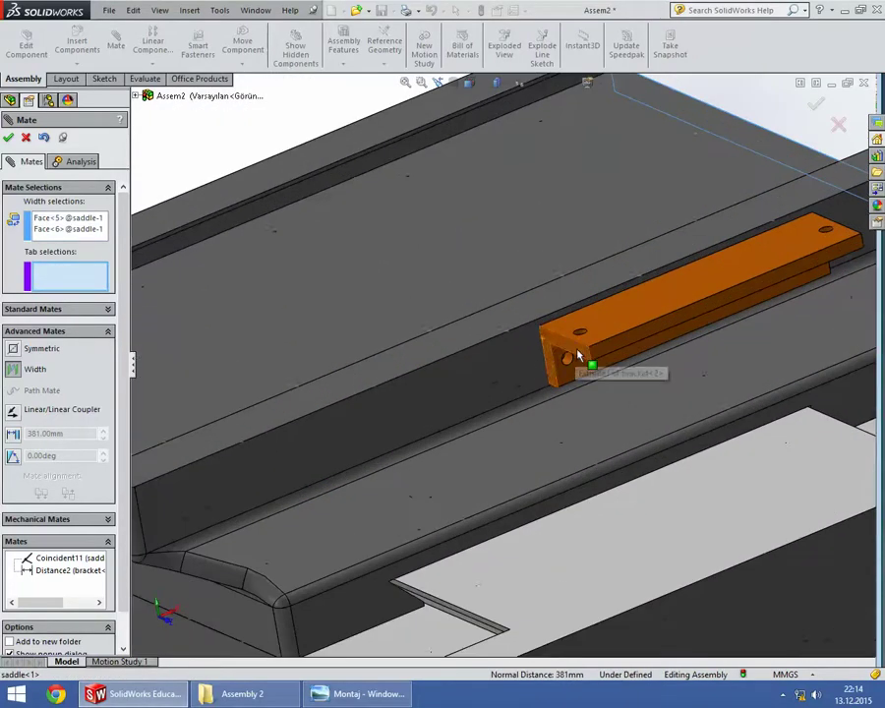
left_click(583, 356)
scroll(582, 356, "up", 5)
mouse_move(707, 295)
middle_mouse_down()
mouse_move(638, 327)
mouse_move(642, 349)
middle_mouse_up()
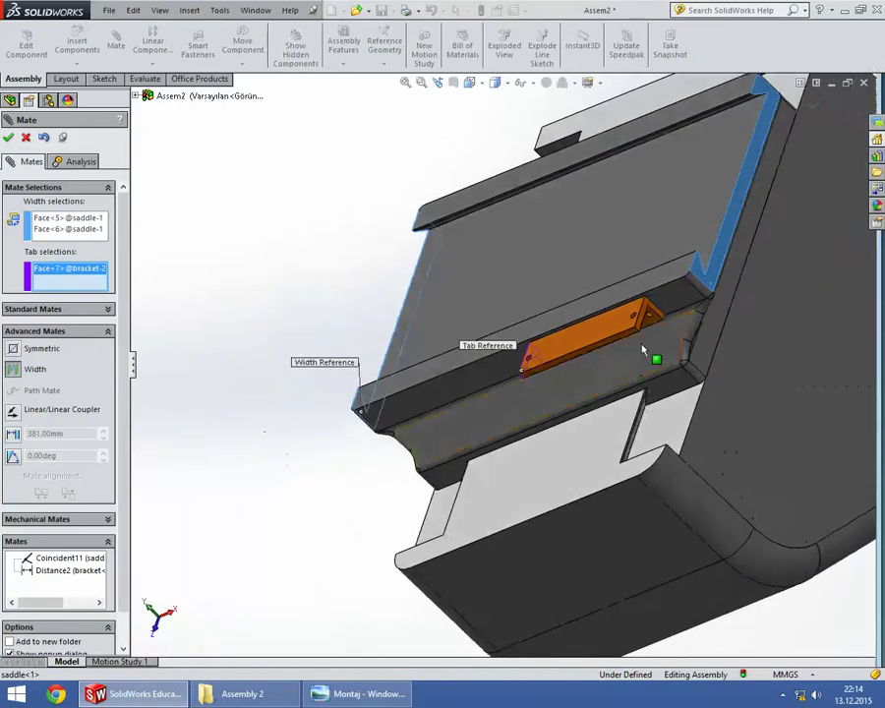
scroll(611, 312, "down", 5)
left_click(610, 286)
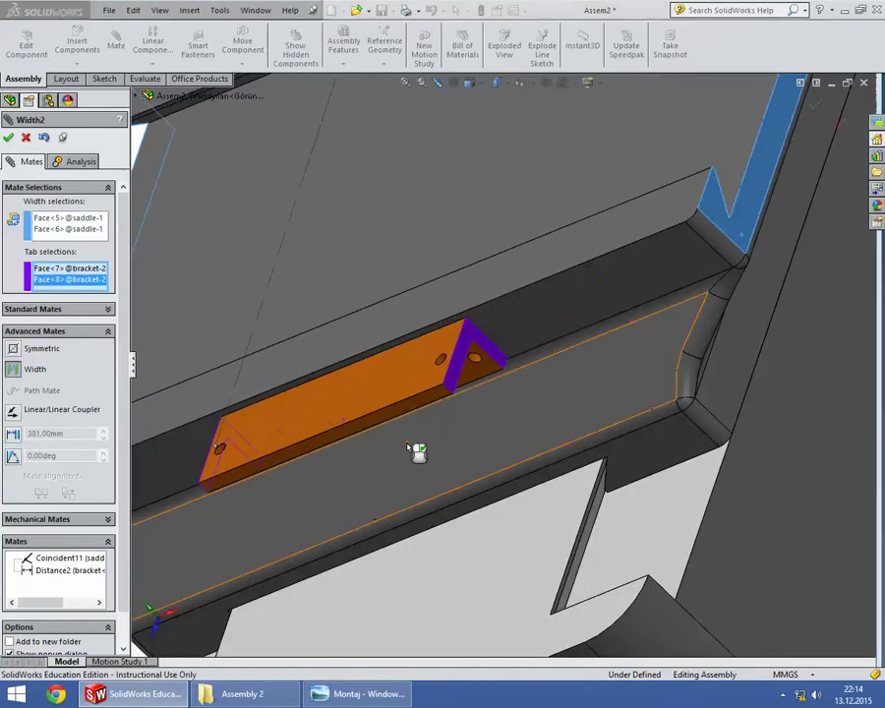
scroll(417, 453, "up", 5)
mouse_move(419, 456)
middle_mouse_down()
mouse_move(497, 403)
mouse_move(427, 404)
middle_mouse_up()
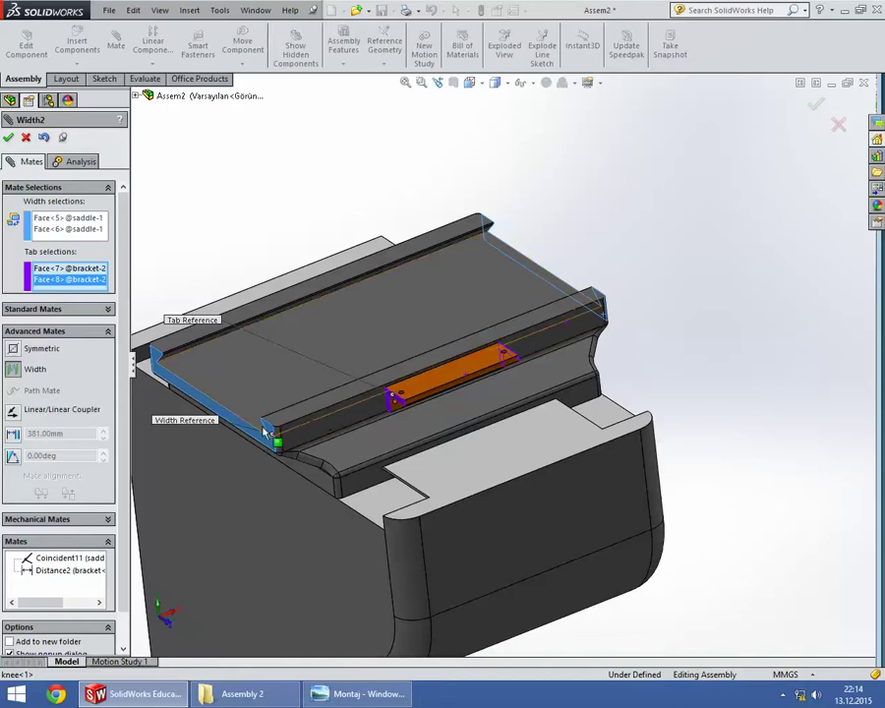
mouse_move(607, 337)
middle_mouse_down()
mouse_move(488, 368)
mouse_move(589, 317)
mouse_move(588, 339)
middle_mouse_up()
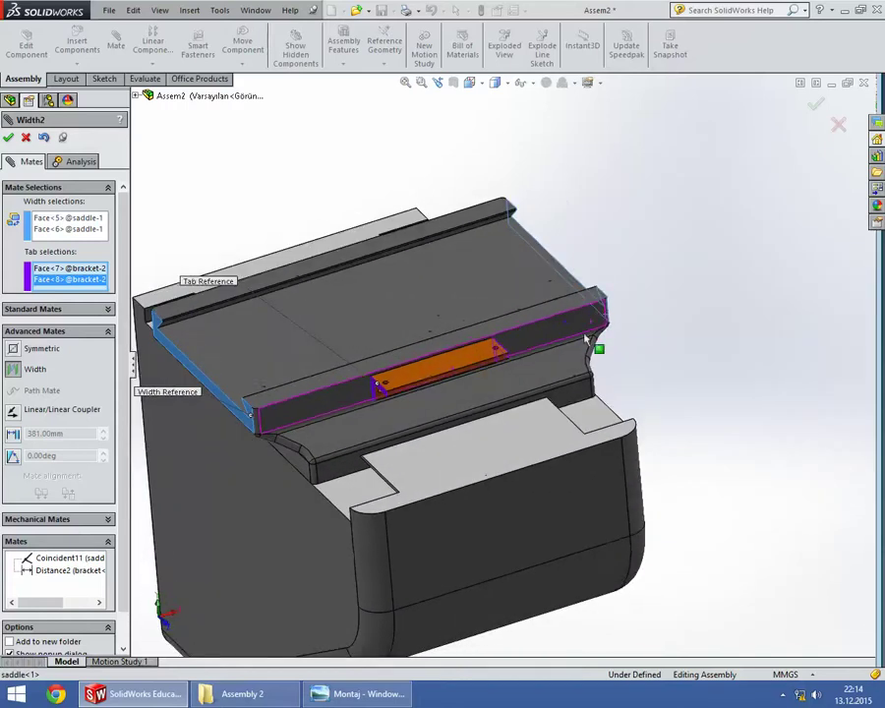
key("Return")
key("Return")
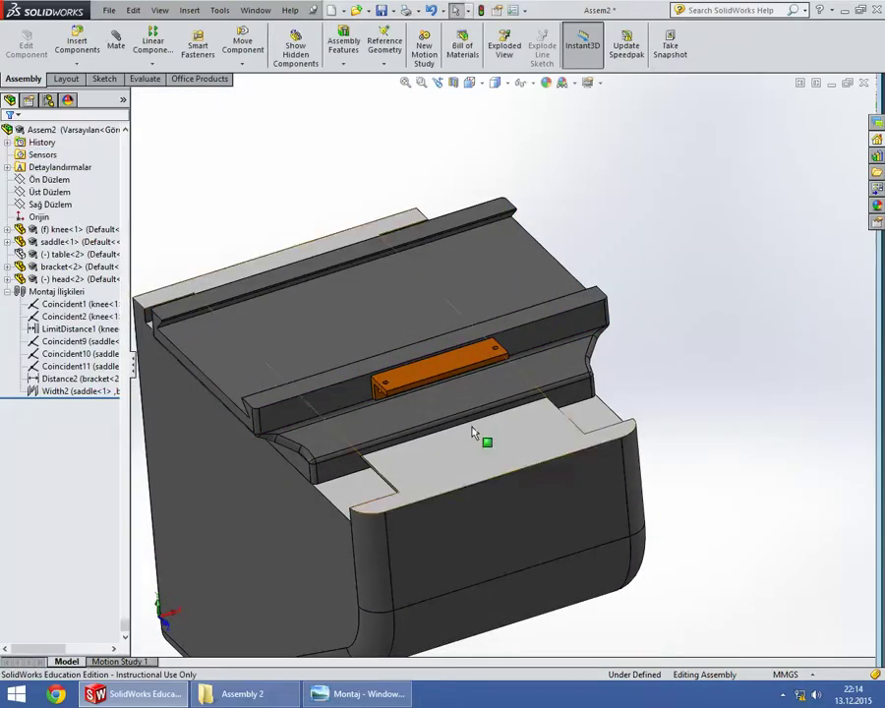
scroll(473, 433, "up", 5)
middle_click_drag(486, 369, 488, 417)
left_click(479, 413)
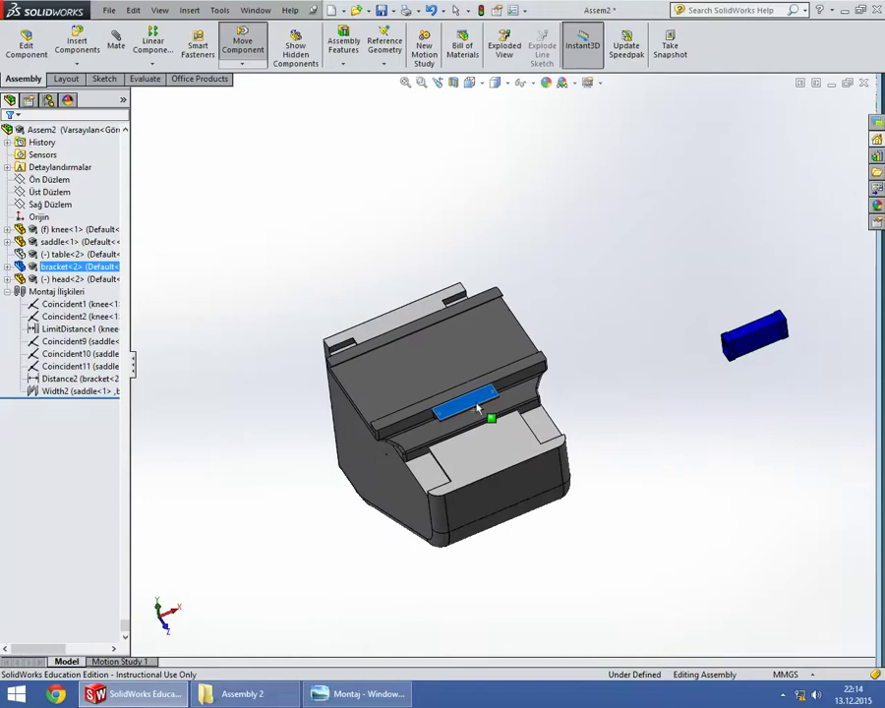
scroll(479, 410, "down", 2)
scroll(478, 399, "down", 3)
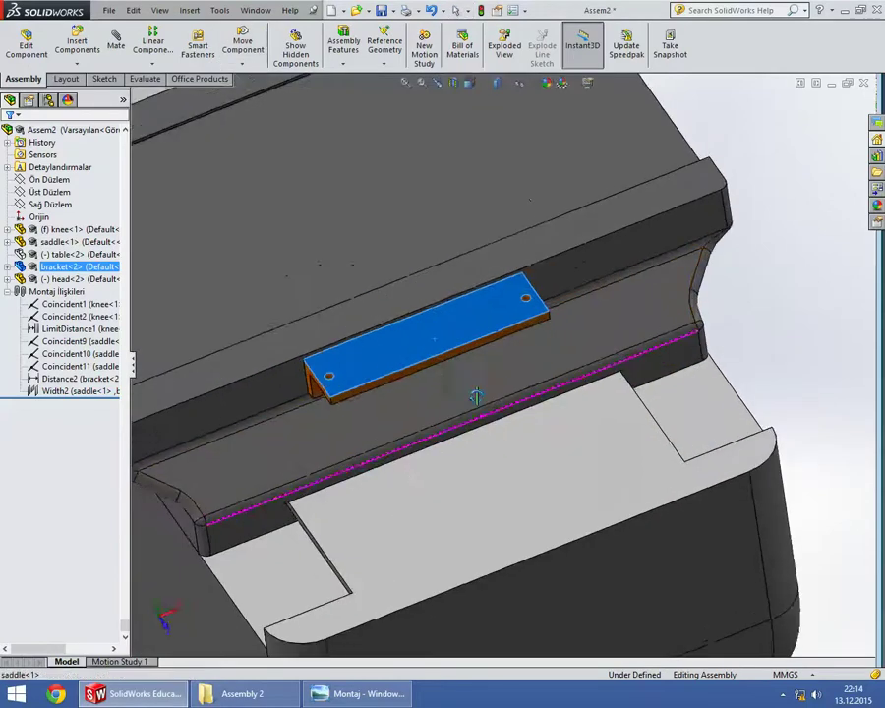
scroll(433, 334, "up", 2)
scroll(660, 382, "up", 3)
scroll(676, 349, "up", 2)
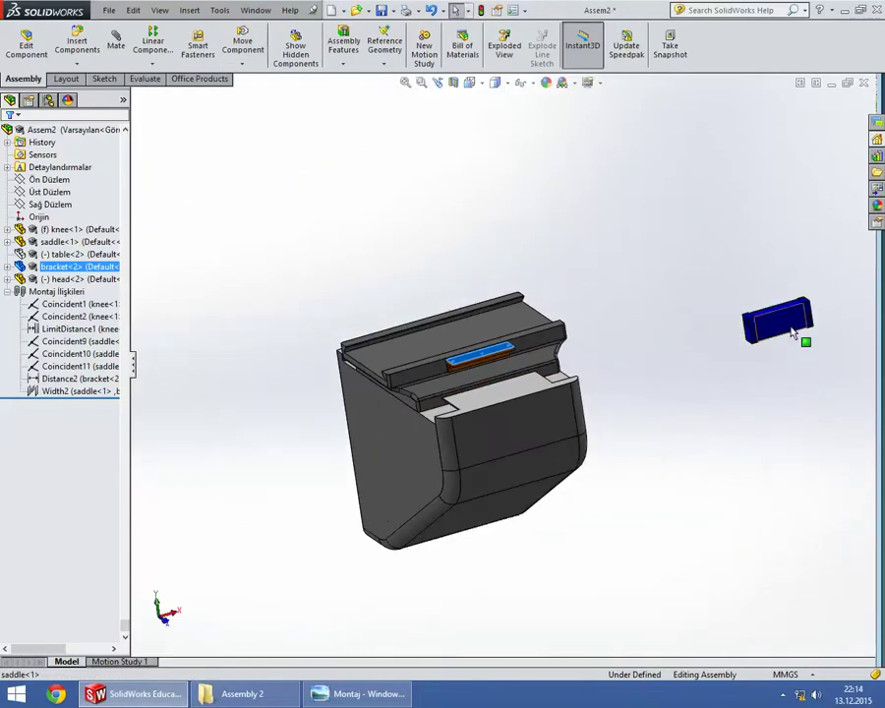
mouse_move(793, 335)
left_mouse_down()
mouse_move(489, 351)
mouse_move(579, 298)
mouse_move(629, 299)
left_mouse_up()
scroll(513, 352, "down", 3)
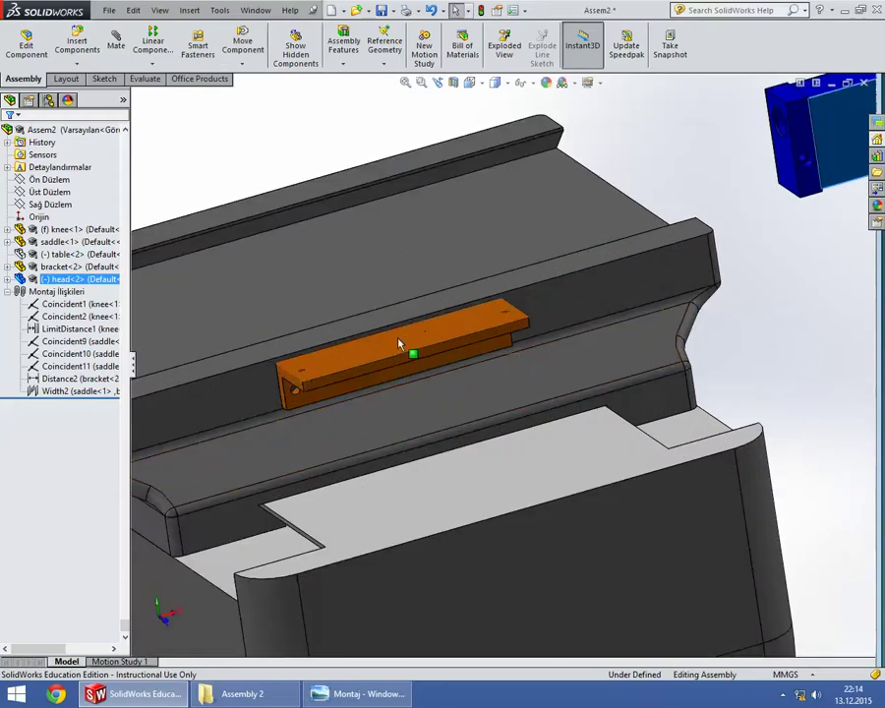
left_click(374, 356)
left_click(766, 306)
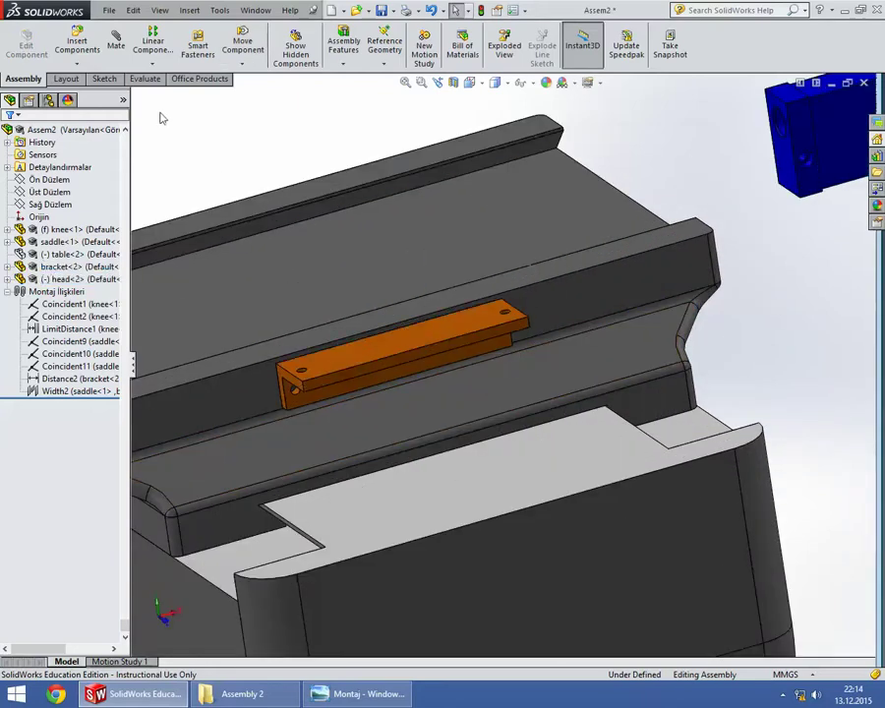
left_click(117, 56)
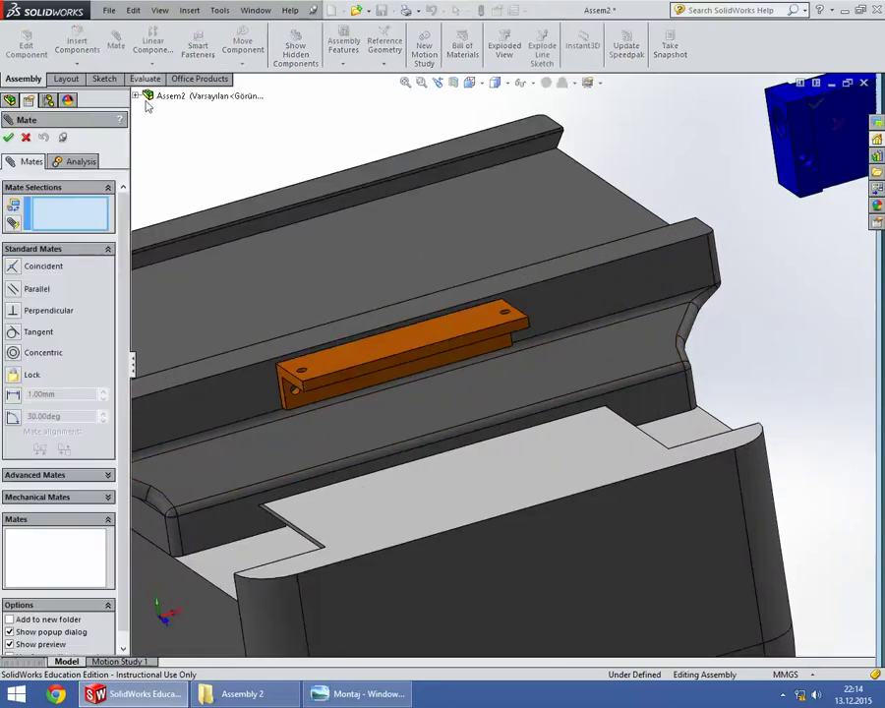
Seat the head's face coincident on the bracket's top face
left_click(394, 355)
scroll(734, 301, "up", 3)
mouse_move(734, 301)
middle_mouse_down()
mouse_move(718, 311)
mouse_move(772, 437)
middle_mouse_up()
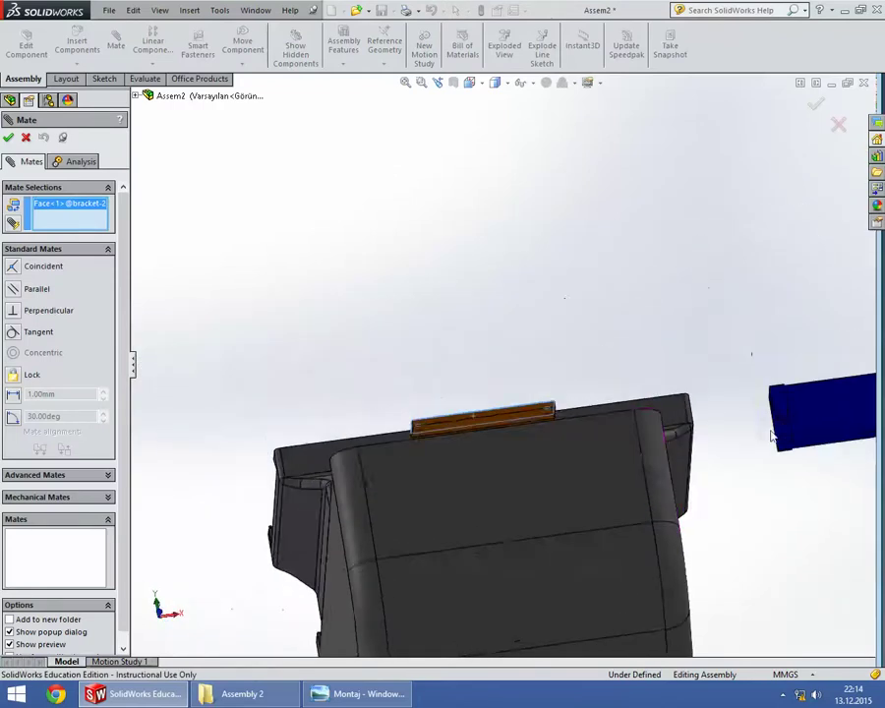
scroll(772, 437, "up", 3)
scroll(704, 431, "up", 2)
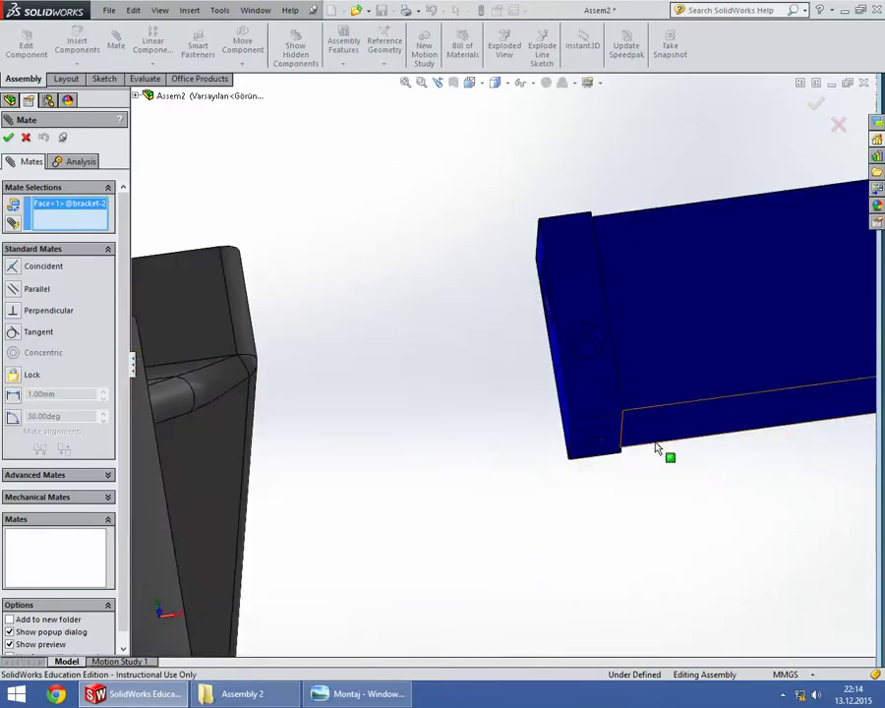
left_click(603, 430)
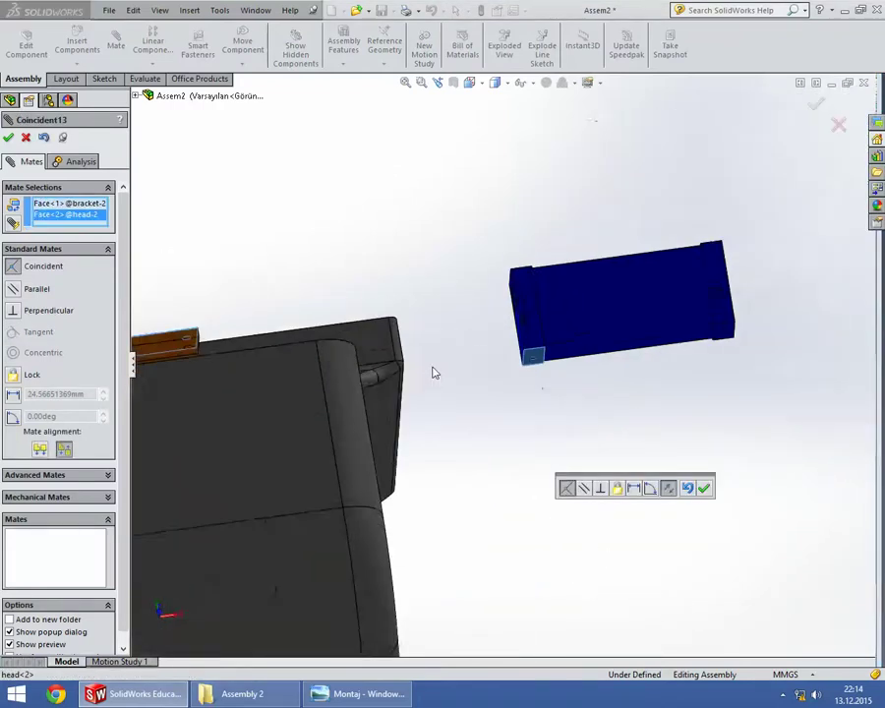
middle_click_drag(386, 289, 429, 372)
left_click(704, 488)
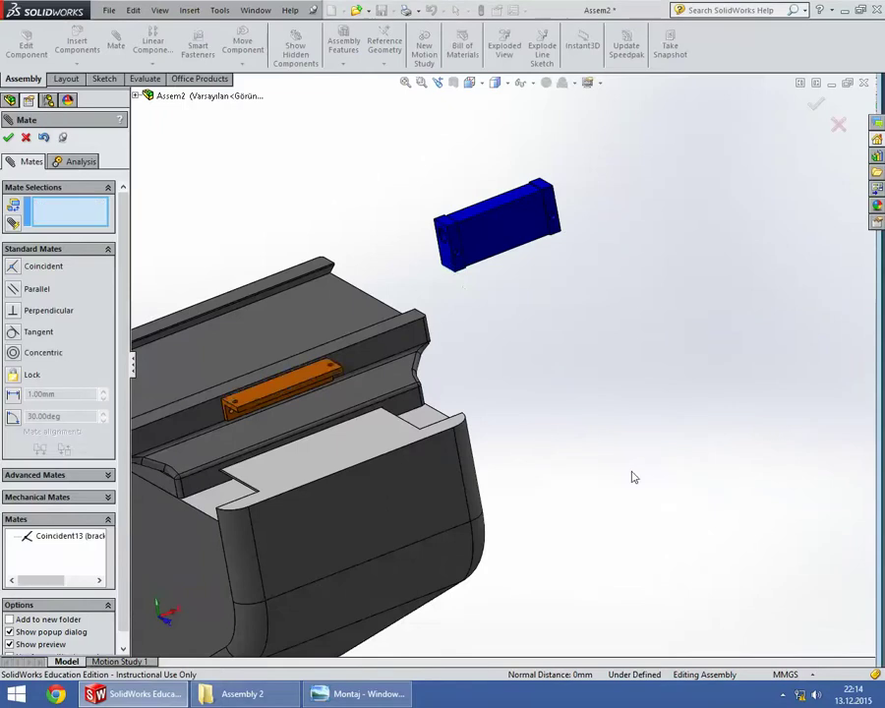
Make a head hole concentric with a bracket hole and check the head's placement
scroll(340, 421, "down", 3)
scroll(217, 395, "down", 2)
scroll(225, 383, "down", 3)
scroll(224, 382, "down", 3)
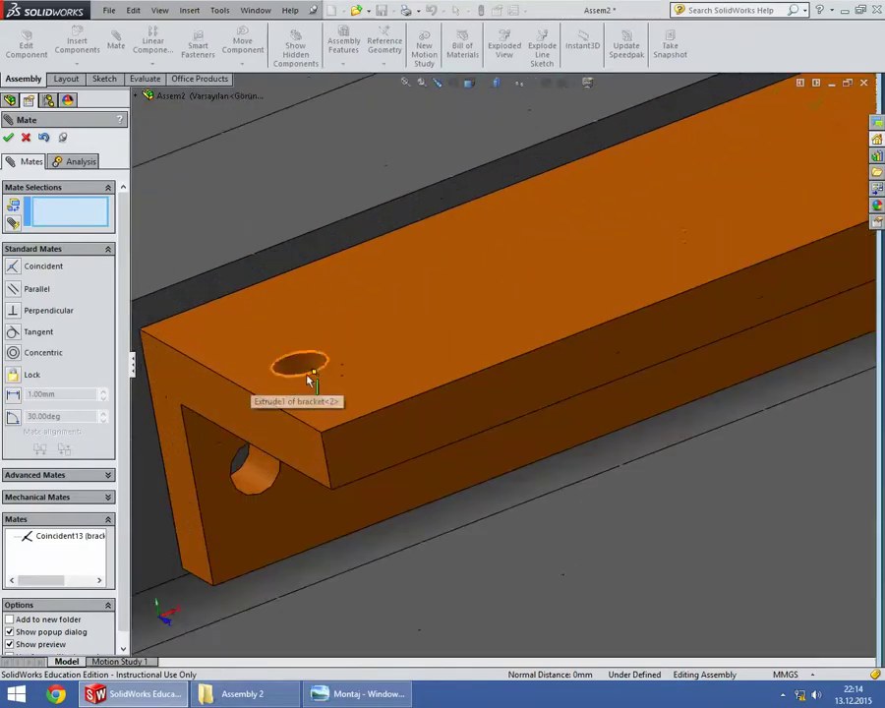
left_click(301, 365)
scroll(341, 366, "up", 5)
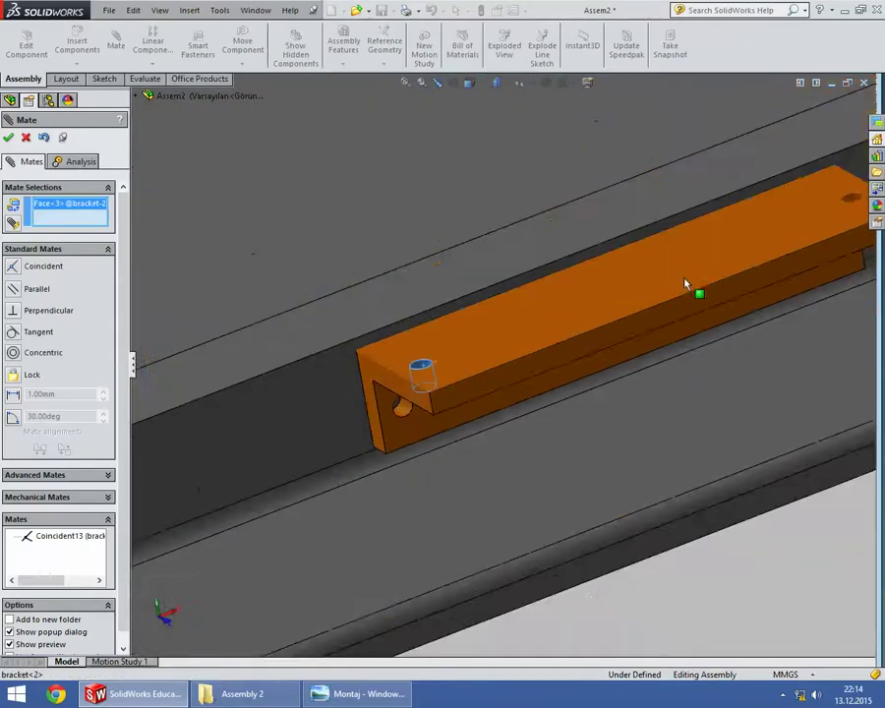
scroll(696, 291, "up", 3)
mouse_move(728, 271)
middle_mouse_down()
mouse_move(629, 166)
mouse_move(702, 276)
middle_mouse_up()
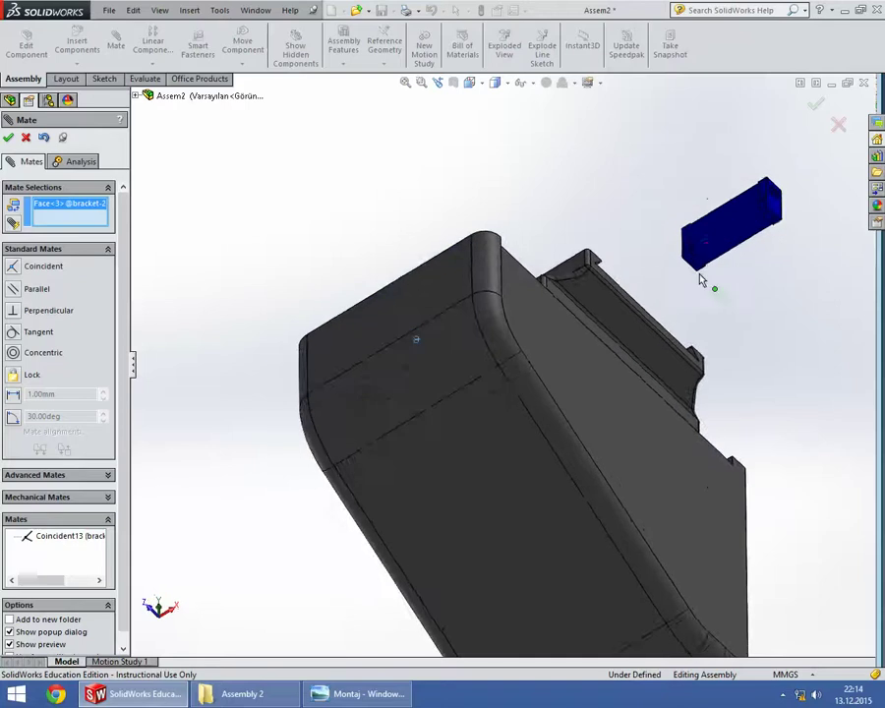
scroll(649, 270, "down", 5)
scroll(558, 376, "down", 3)
left_click(534, 396)
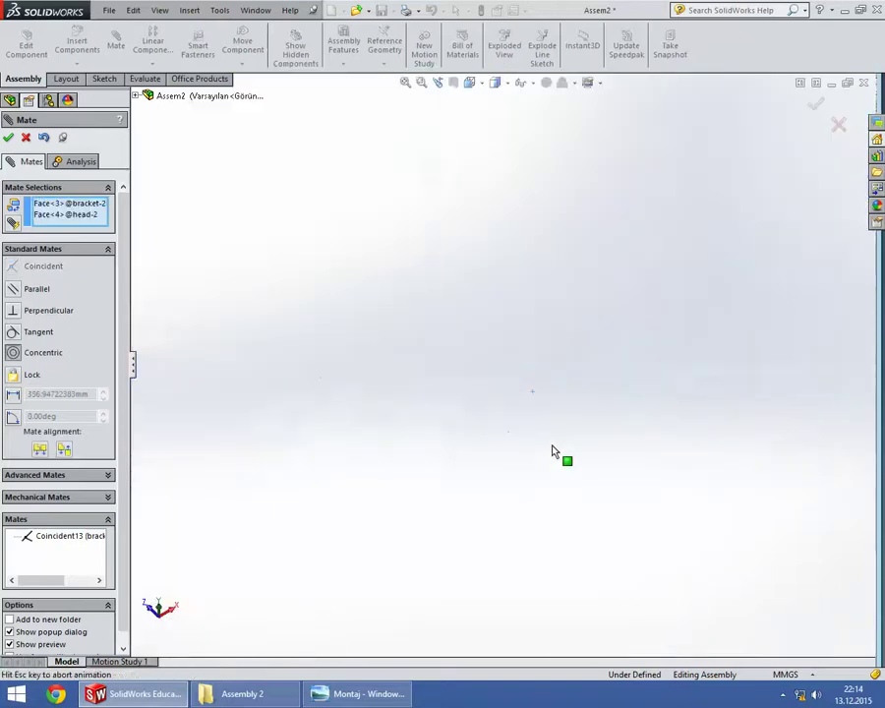
scroll(362, 337, "up", 3)
scroll(361, 343, "up", 2)
middle_click_drag(361, 344, 437, 447)
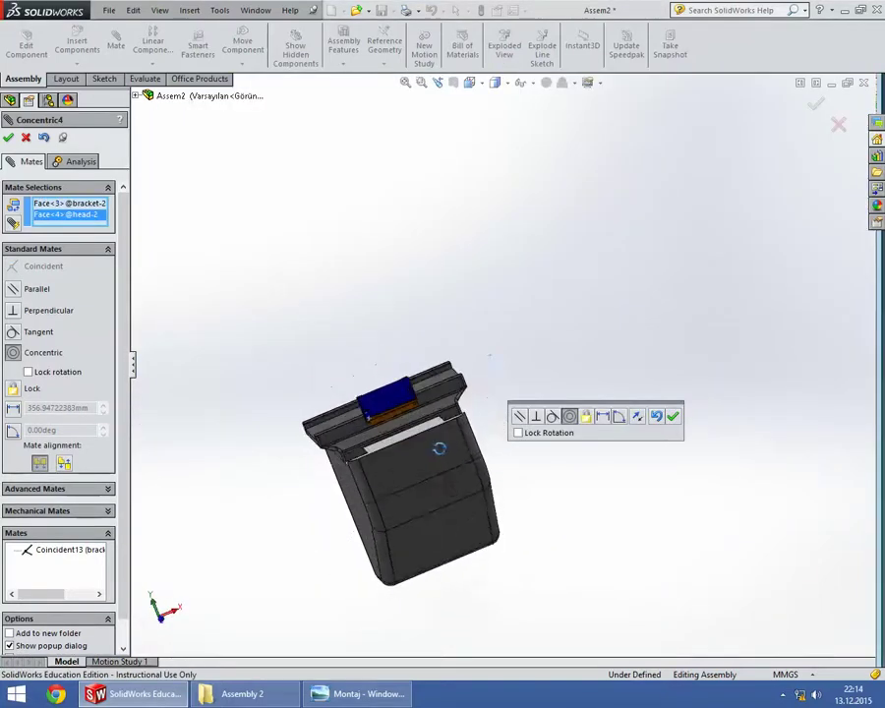
scroll(436, 447, "down", 3)
scroll(455, 421, "down", 2)
scroll(500, 458, "down", 2)
Accept the Concentric4 mate aligning the head hole with the bracket hole
mouse_move(500, 457)
middle_mouse_down()
mouse_move(519, 442)
mouse_move(593, 460)
middle_mouse_up()
left_click(674, 421)
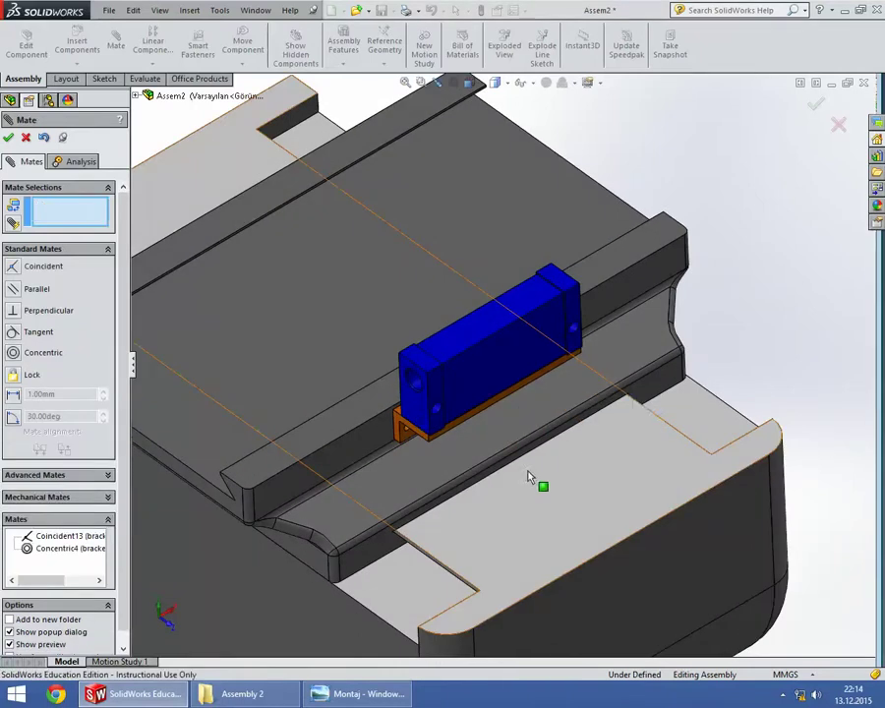
middle_click_drag(533, 480, 471, 433)
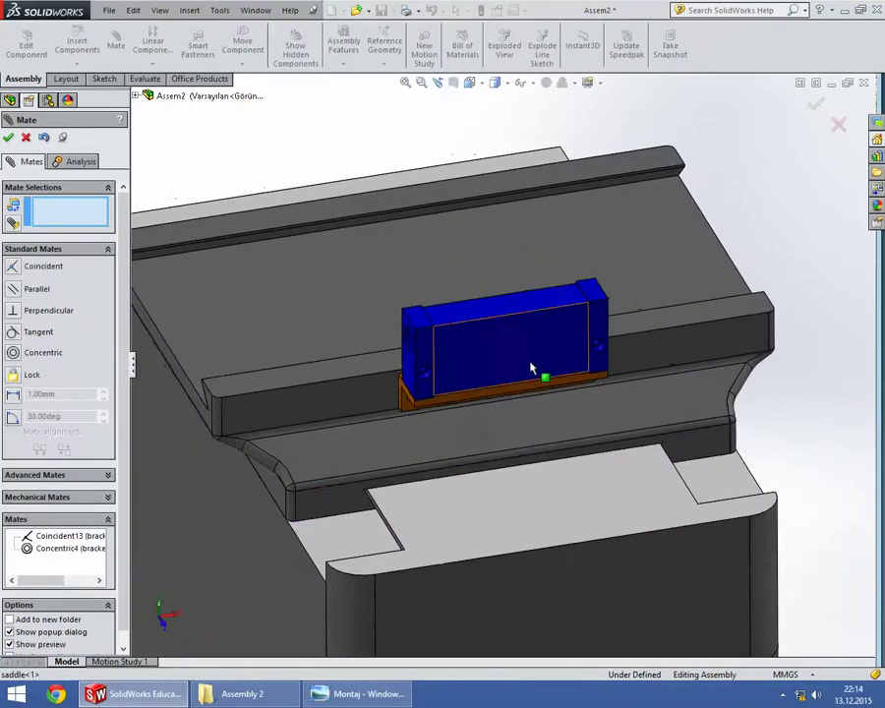
left_click_drag(530, 366, 492, 393)
scroll(622, 376, "down", 3)
scroll(621, 376, "down", 3)
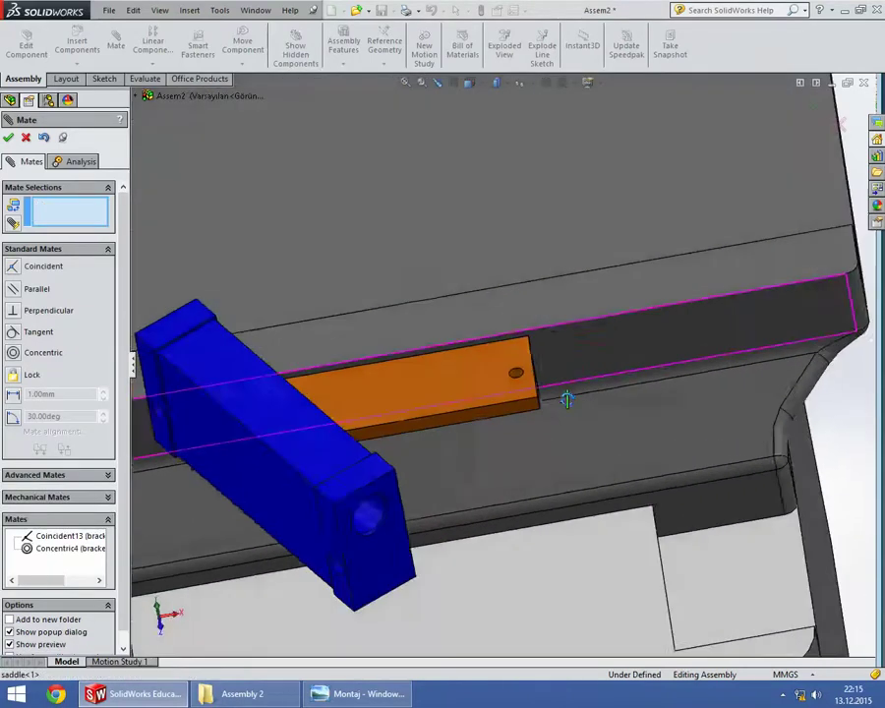
scroll(551, 389, "down", 3)
Try pairing a bracket face with a head face, then clear the over-defining selection
left_click(508, 366)
scroll(529, 463, "up", 5)
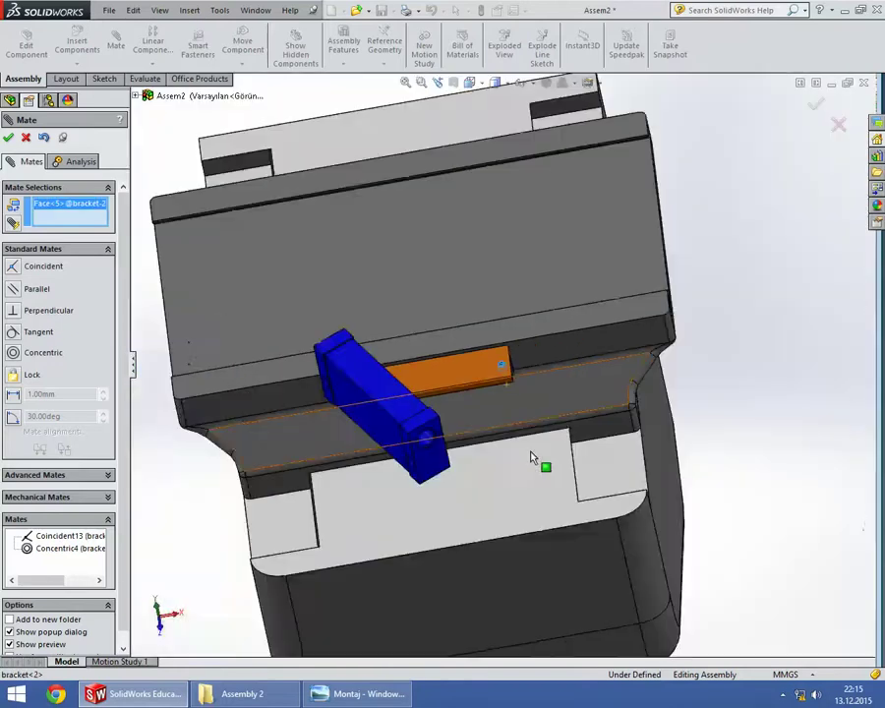
middle_click_drag(465, 472, 486, 296)
scroll(473, 345, "down", 5)
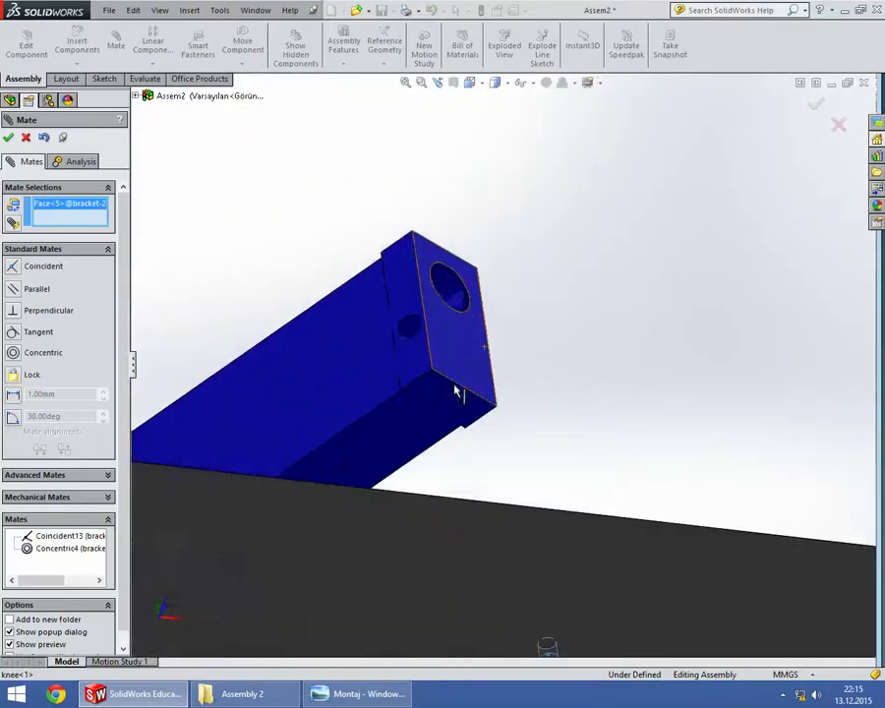
scroll(462, 393, "down", 2)
left_click(481, 406)
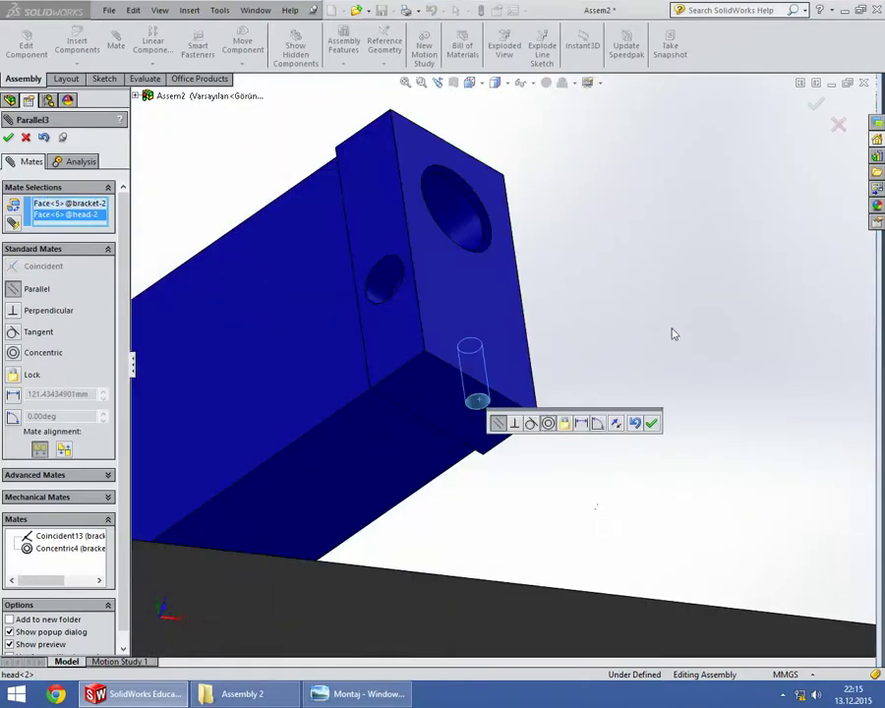
mouse_move(674, 334)
middle_mouse_down()
mouse_move(674, 395)
mouse_move(126, 393)
middle_mouse_up()
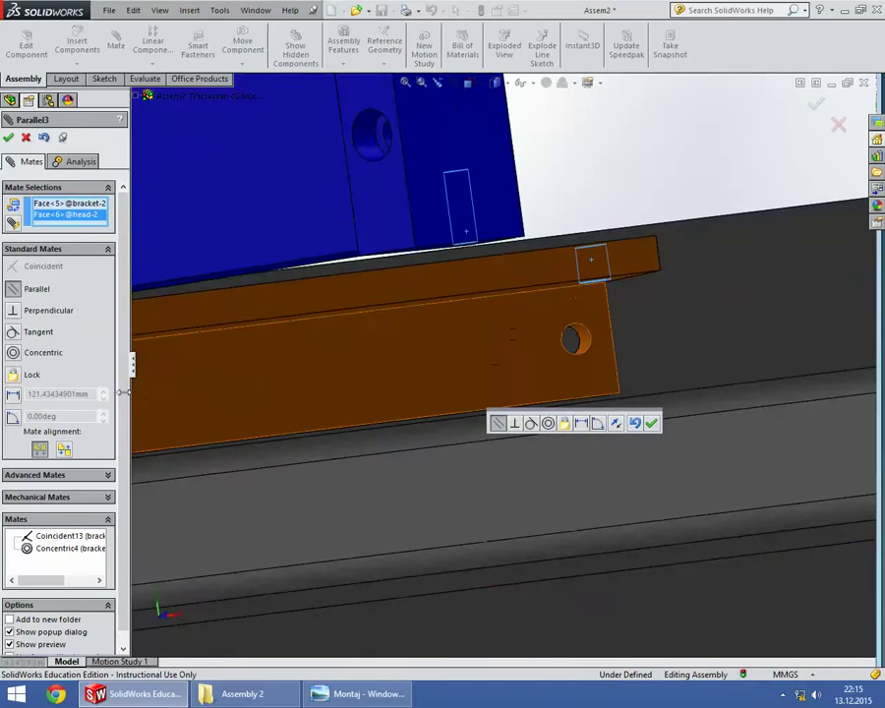
left_click(13, 353)
mouse_move(390, 337)
middle_mouse_down()
mouse_move(518, 233)
mouse_move(560, 283)
mouse_move(429, 372)
middle_mouse_up()
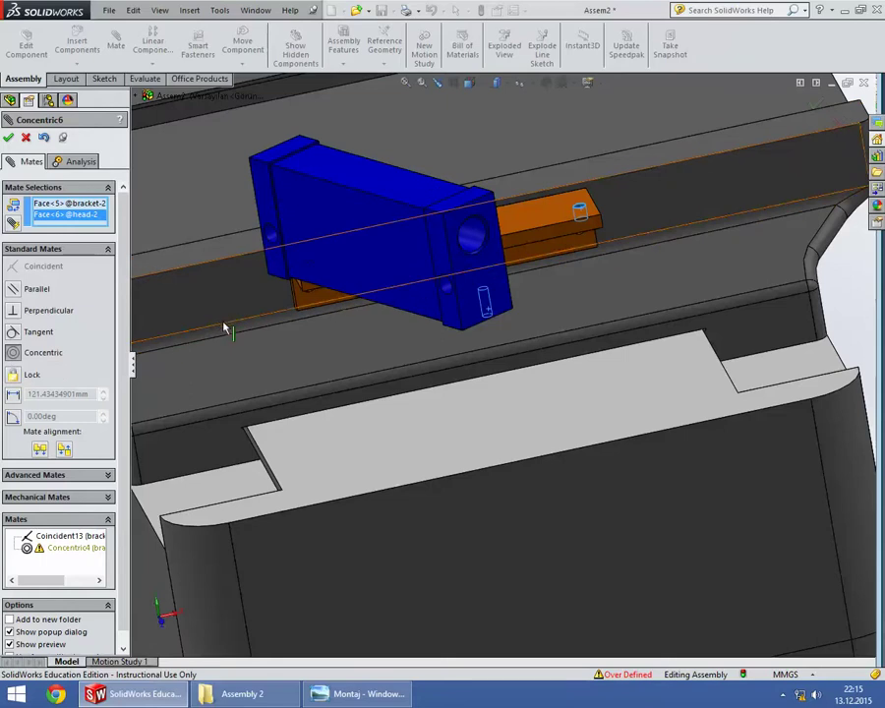
right_click(73, 209)
left_click(97, 215)
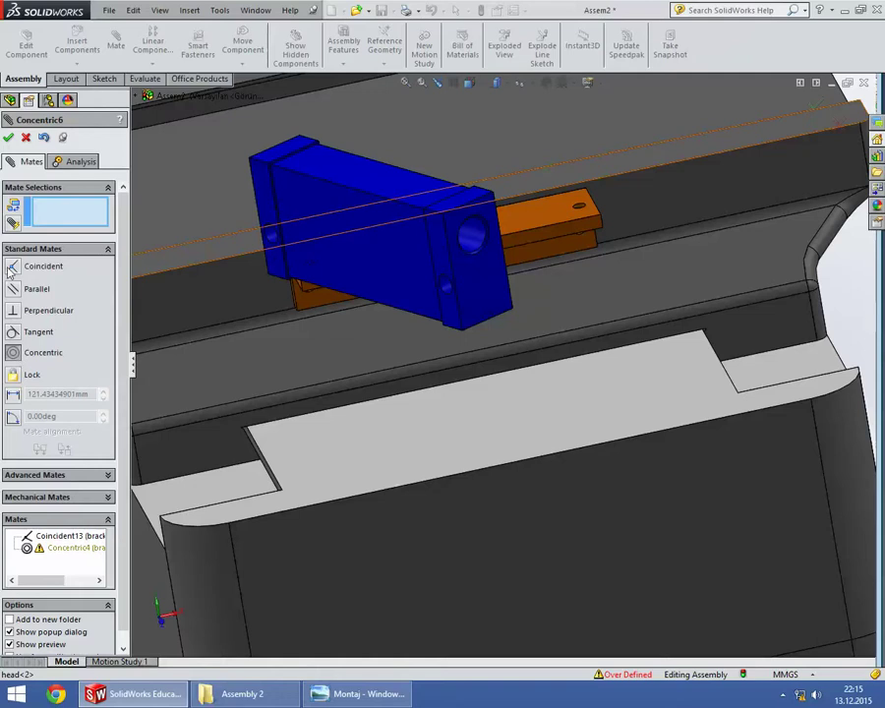
Add a Parallel4 mate between the head's long front face and the bracket face, then close the Mate manager
left_click(408, 280)
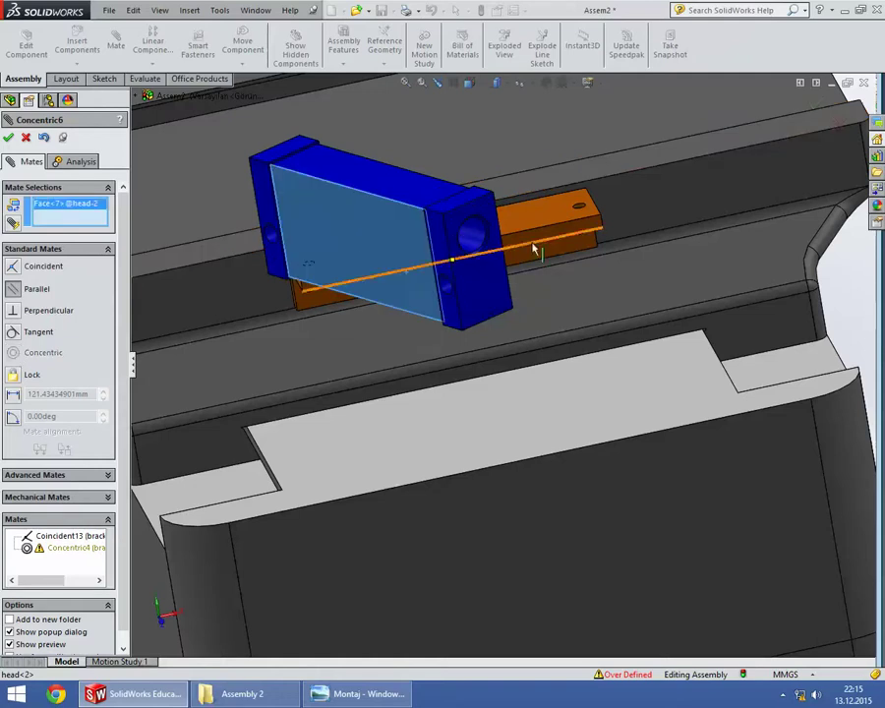
left_click(537, 244)
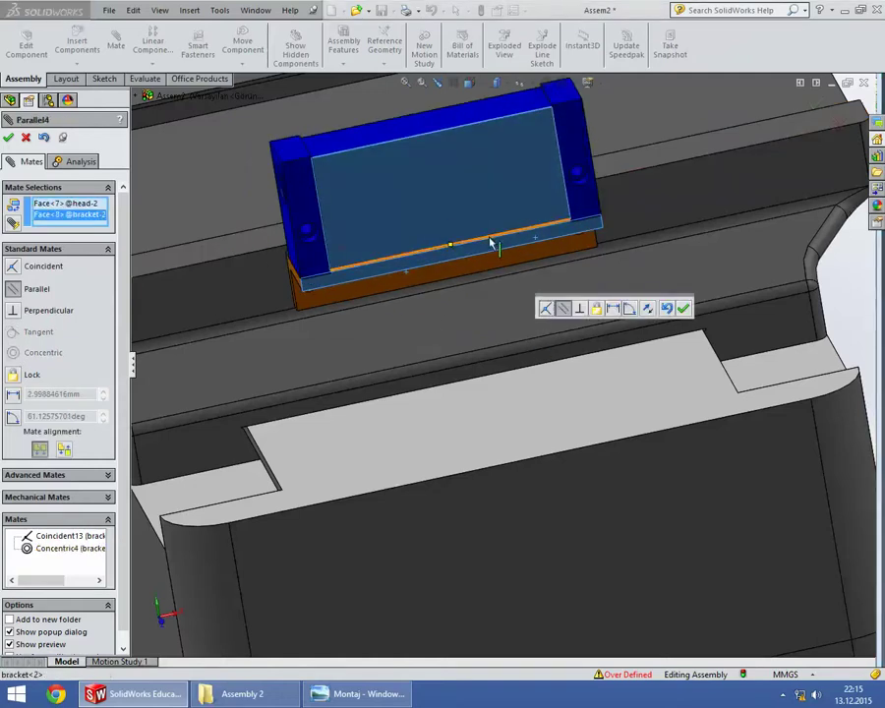
left_click(8, 138)
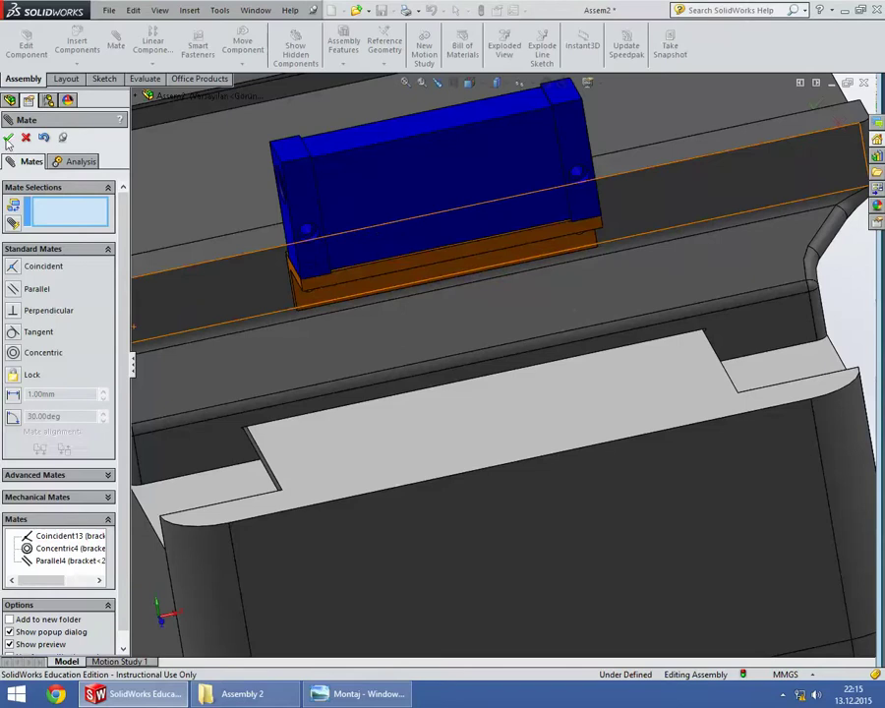
left_click(8, 138)
Zoom to fit and hide the knee and saddle components
middle_click_drag(507, 217, 648, 370)
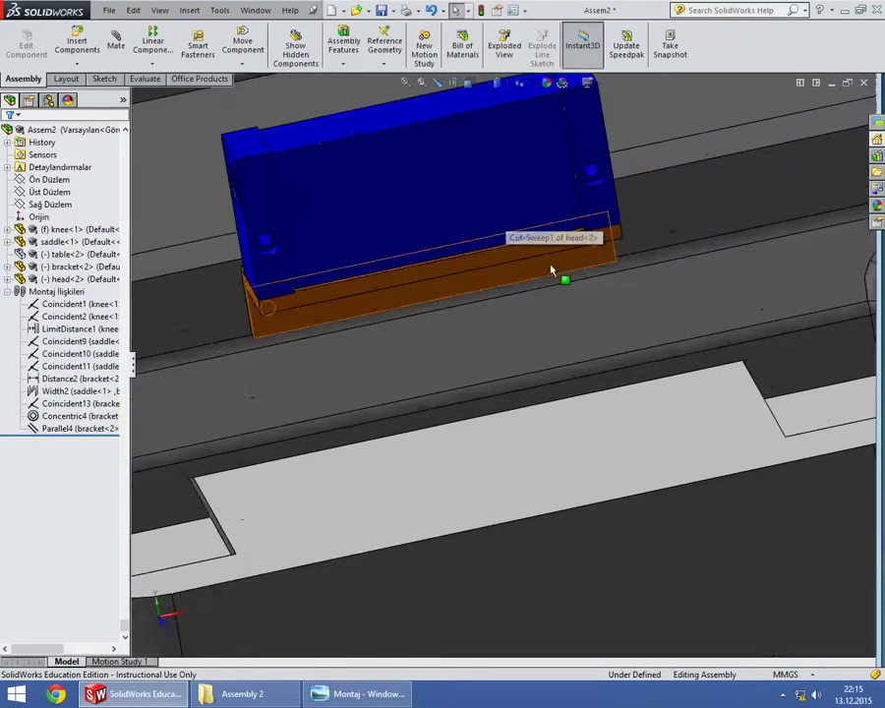
key("f")
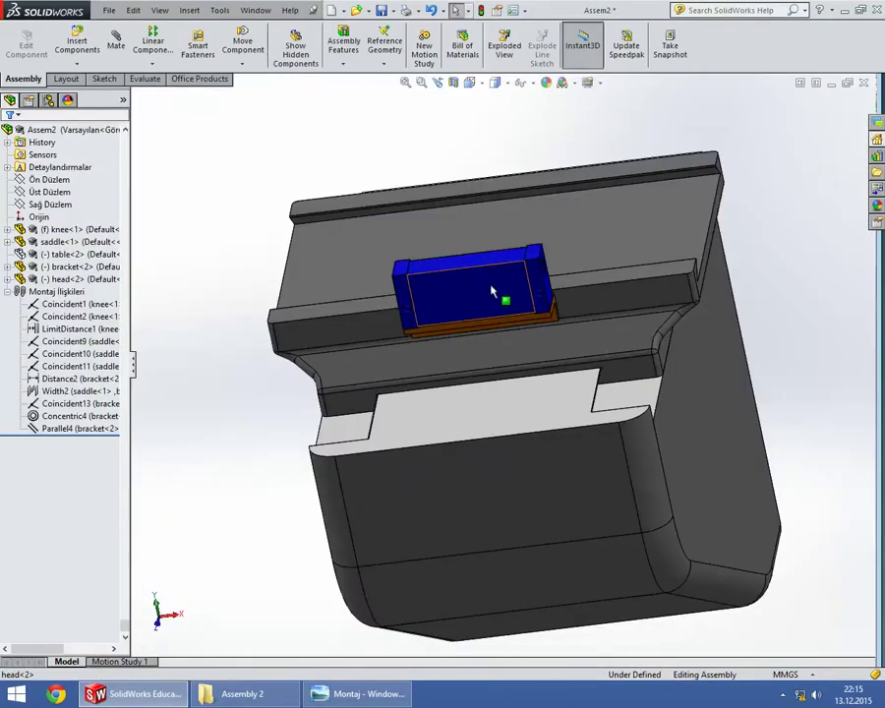
left_click(492, 291)
left_click(540, 403)
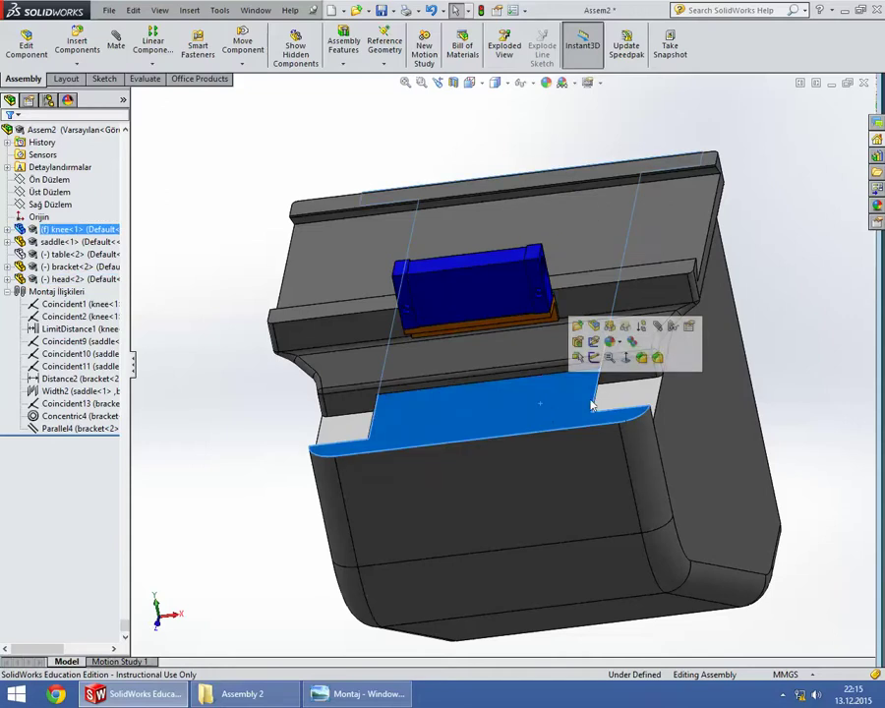
left_click(618, 337)
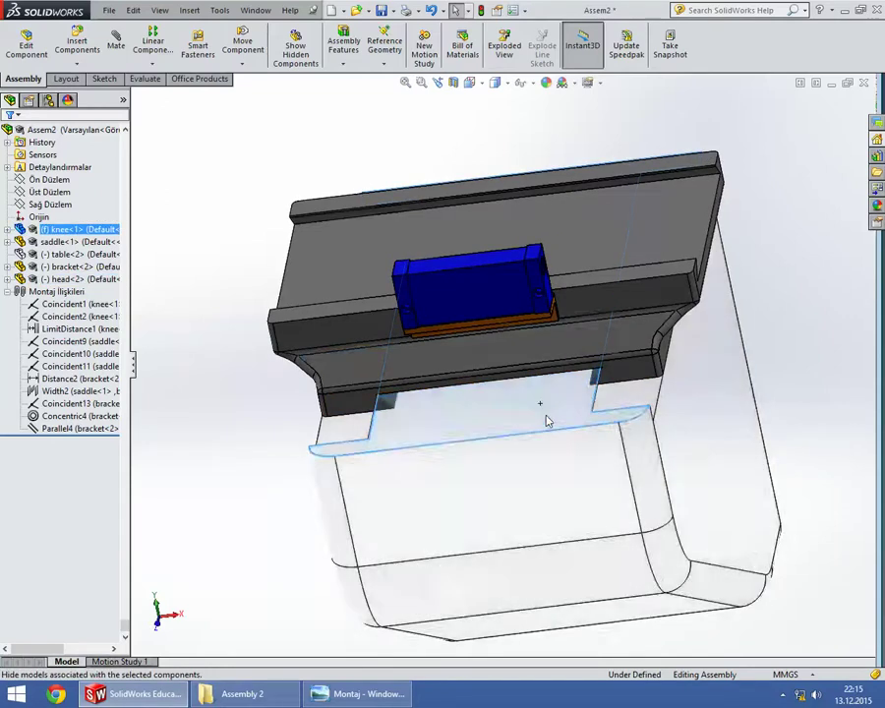
left_click(557, 356)
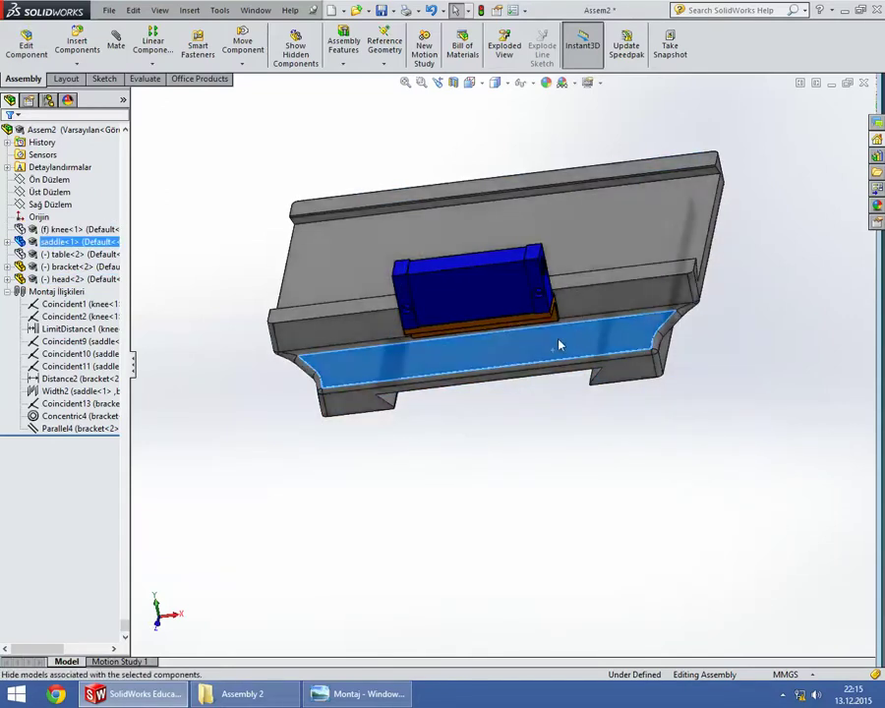
key("Tab")
left_click(517, 389)
View Normal To the bracket face showing its two holes
middle_click_drag(518, 390, 448, 311)
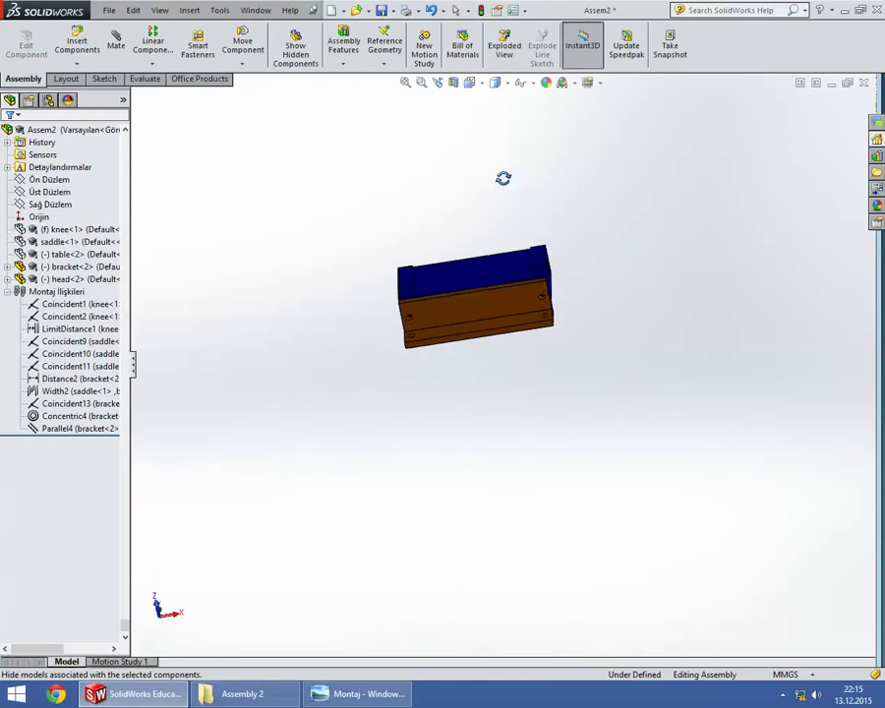
left_click(448, 312)
left_click(532, 257)
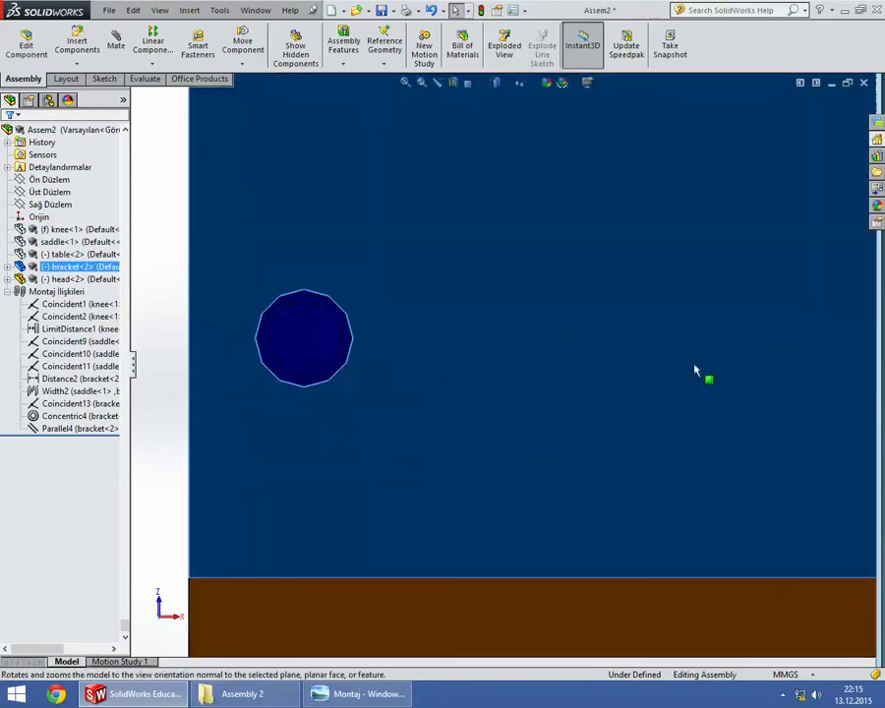
scroll(692, 368, "up", 5)
scroll(720, 350, "up", 3)
scroll(698, 345, "down", 4)
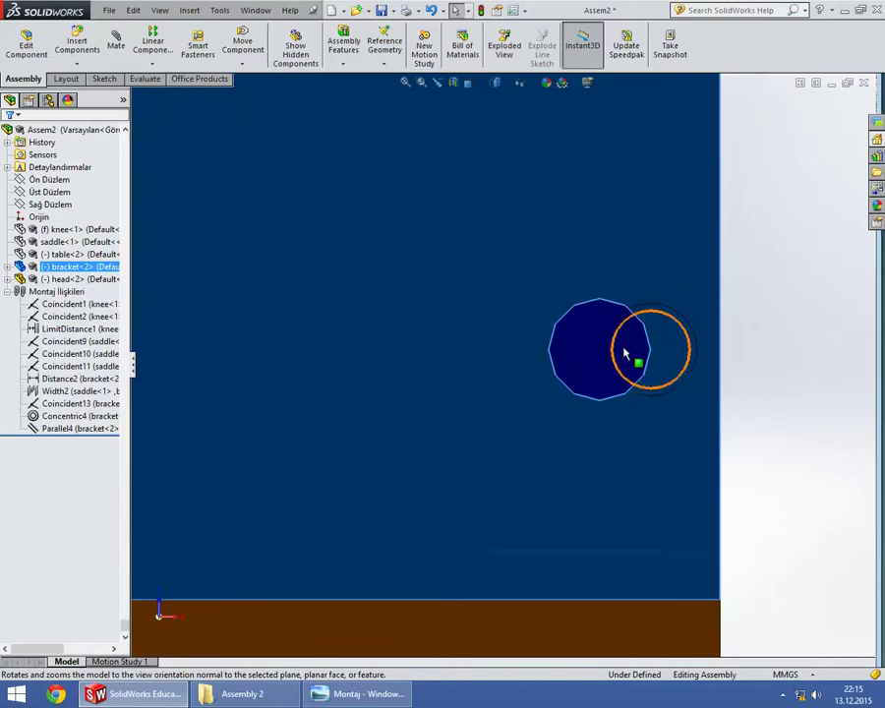
scroll(634, 366, "up", 3)
scroll(530, 393, "up", 2)
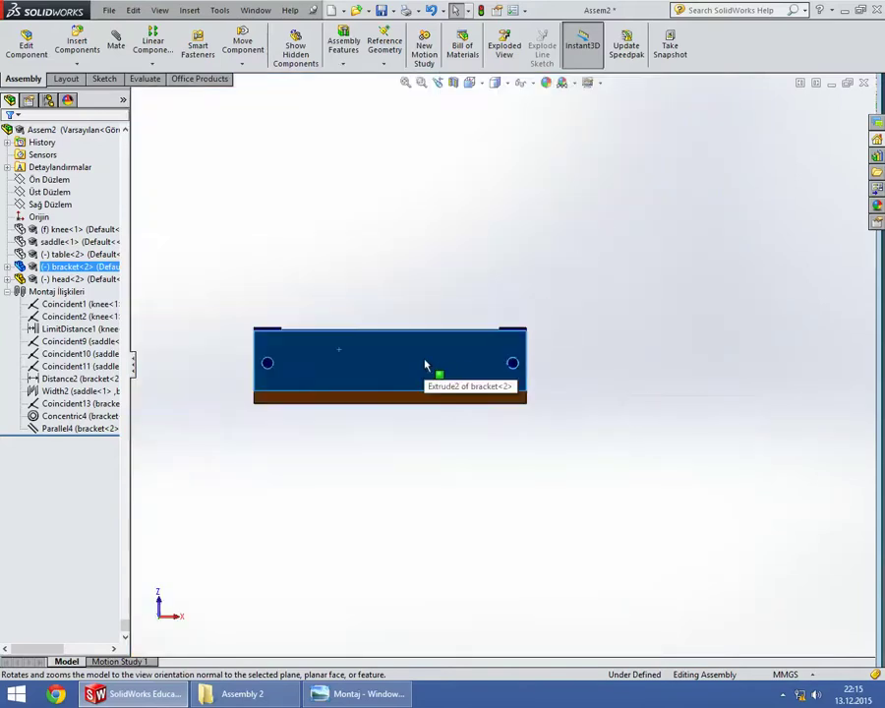
left_click(290, 241)
Start the Evaluate Measure tool and pick the first bracket hole
left_click(145, 78)
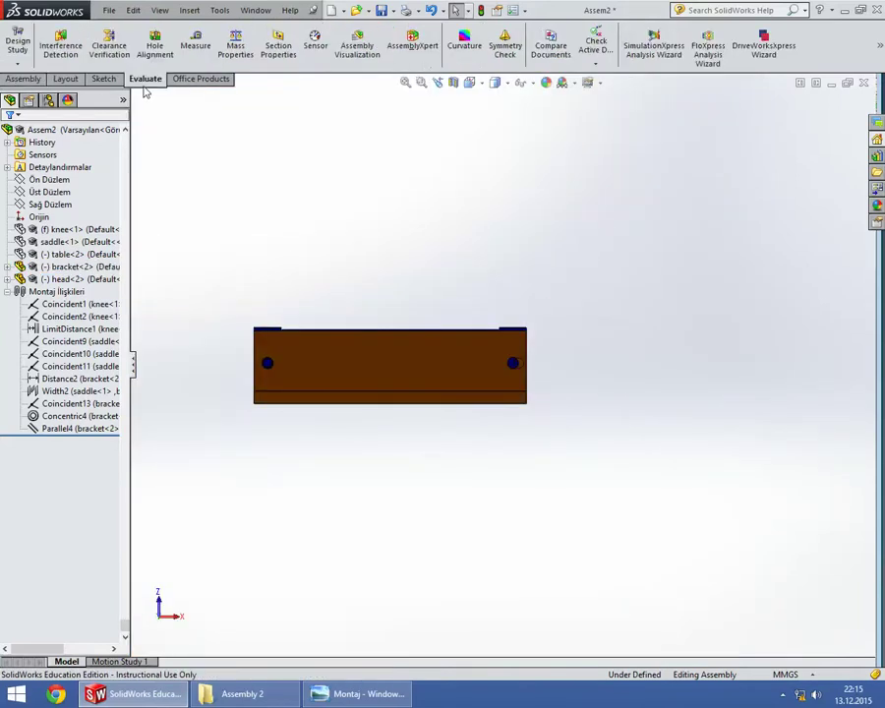
left_click(195, 46)
scroll(326, 383, "down", 3)
scroll(470, 310, "down", 2)
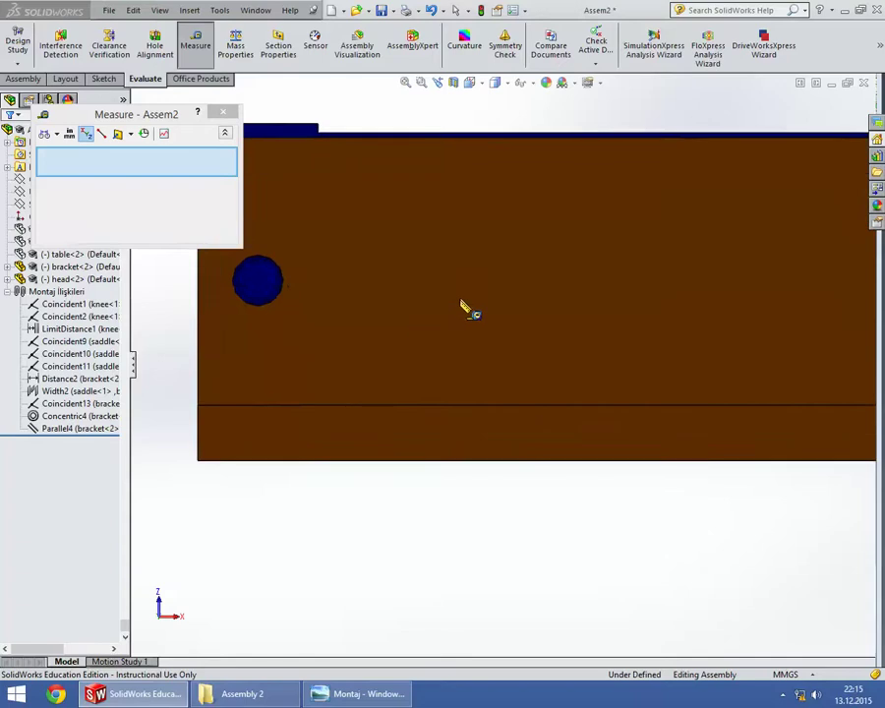
middle_click_drag(470, 309, 426, 343)
left_click(283, 275)
Pick the second bracket hole to read the 118 mm centre distance, then close Measure
scroll(668, 372, "up", 4)
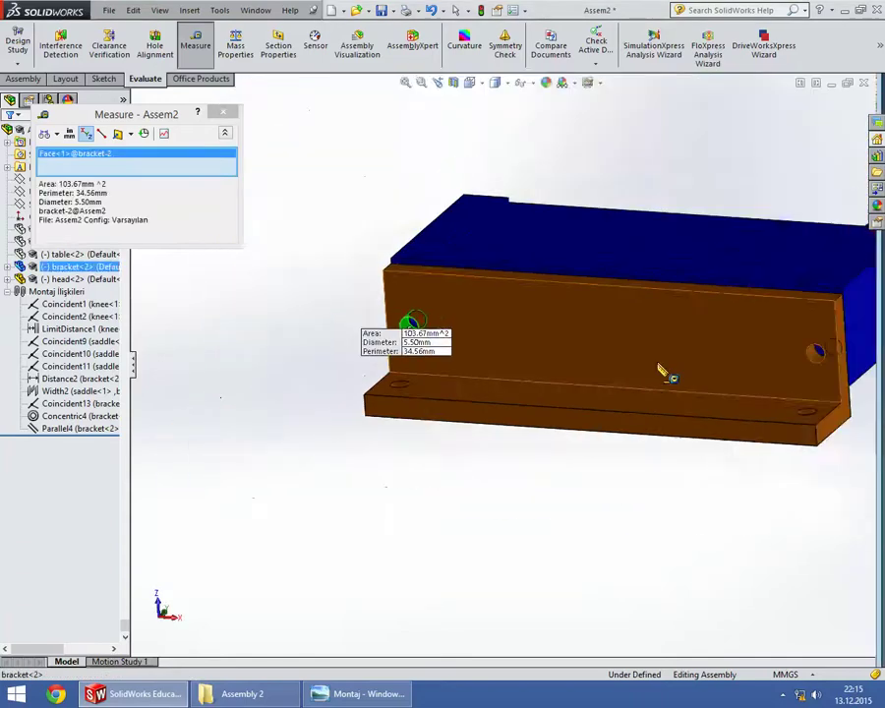
scroll(620, 359, "down", 2)
scroll(566, 362, "down", 3)
left_click(565, 366)
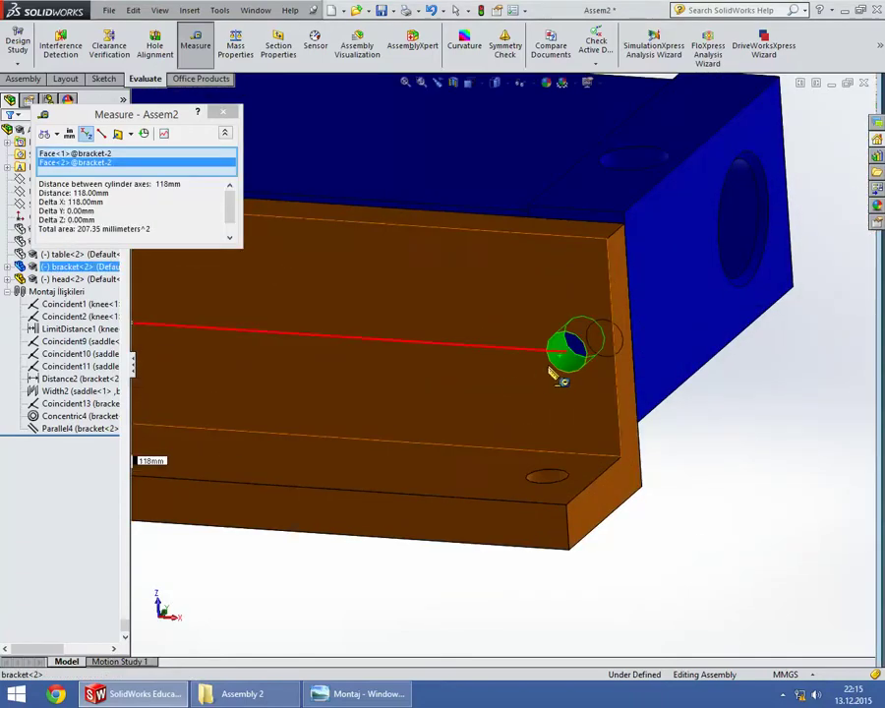
scroll(302, 375, "up", 2)
scroll(295, 370, "up", 1)
scroll(305, 348, "down", 2)
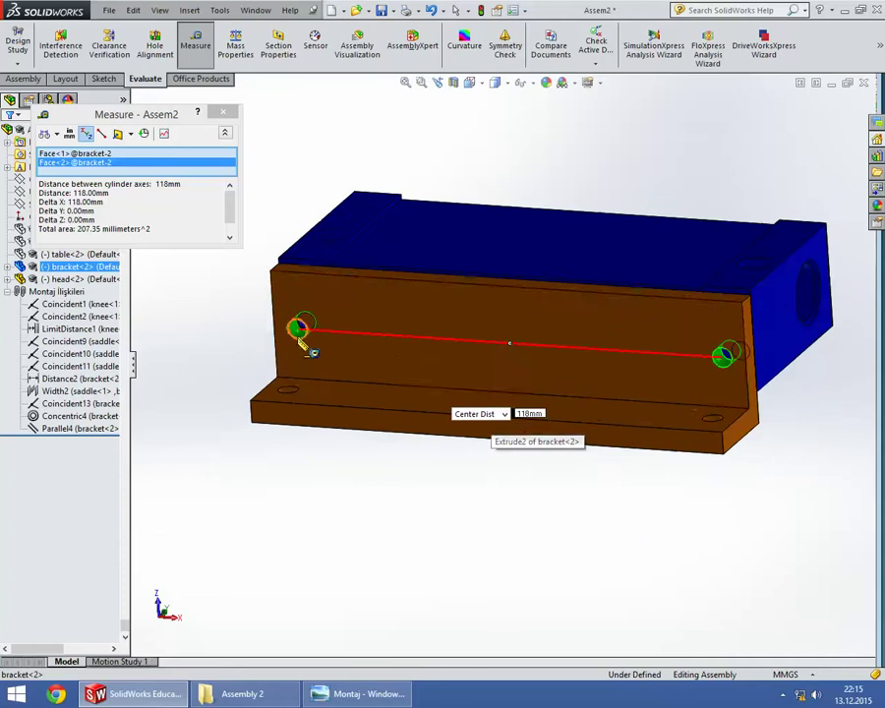
scroll(300, 334, "down", 1)
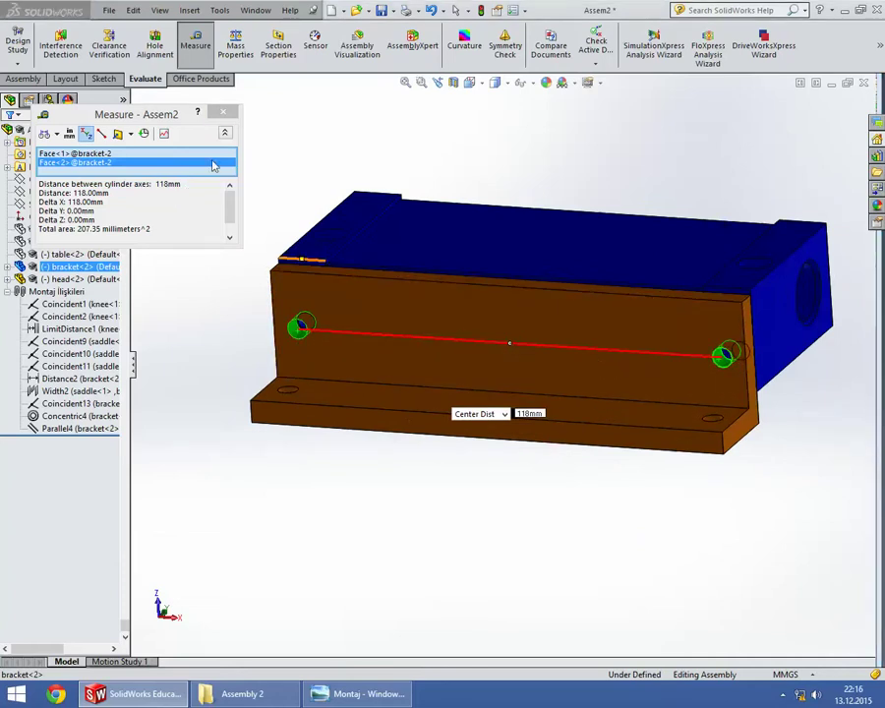
left_click(224, 112)
mouse_move(638, 146)
middle_mouse_down()
mouse_move(527, 272)
mouse_move(518, 395)
mouse_move(553, 317)
middle_mouse_up()
Edit the head part's 3DSketch2 under M5x0.8 Tapped Hole1, viewed from the Front
left_click(552, 317)
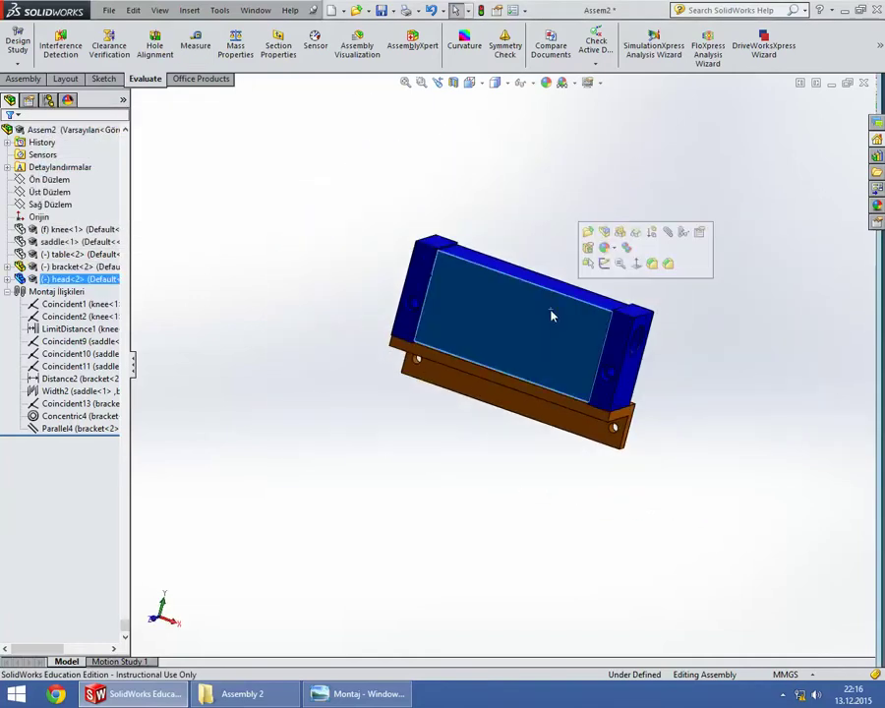
left_click(604, 233)
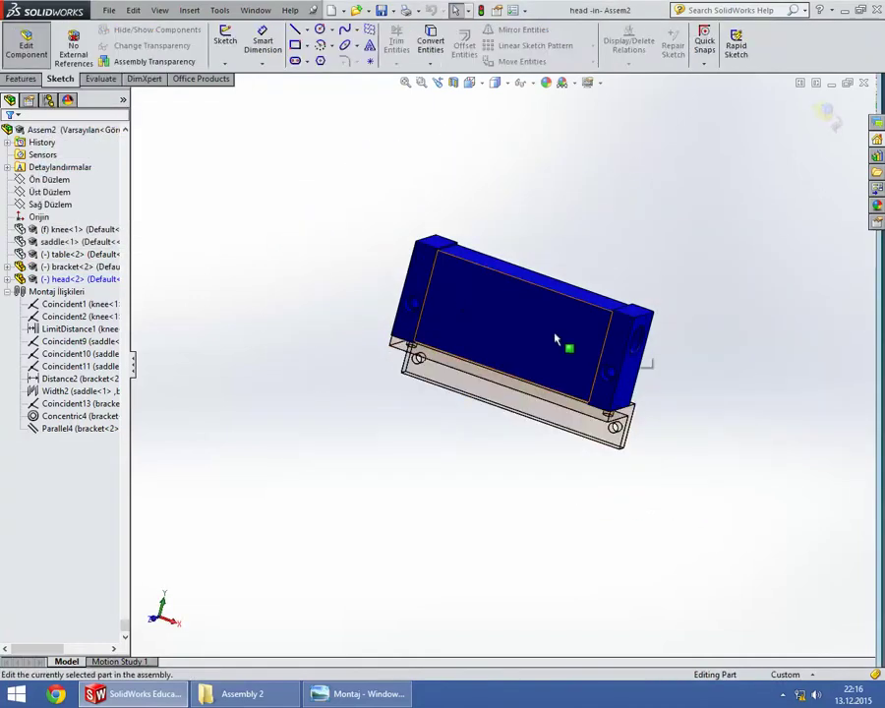
left_click(9, 279)
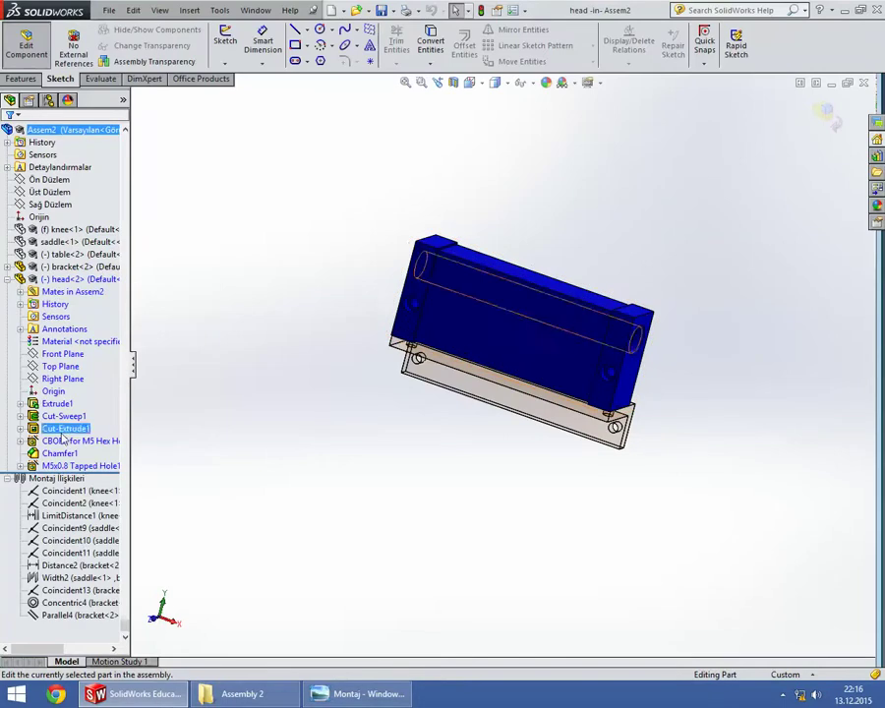
left_click(20, 466)
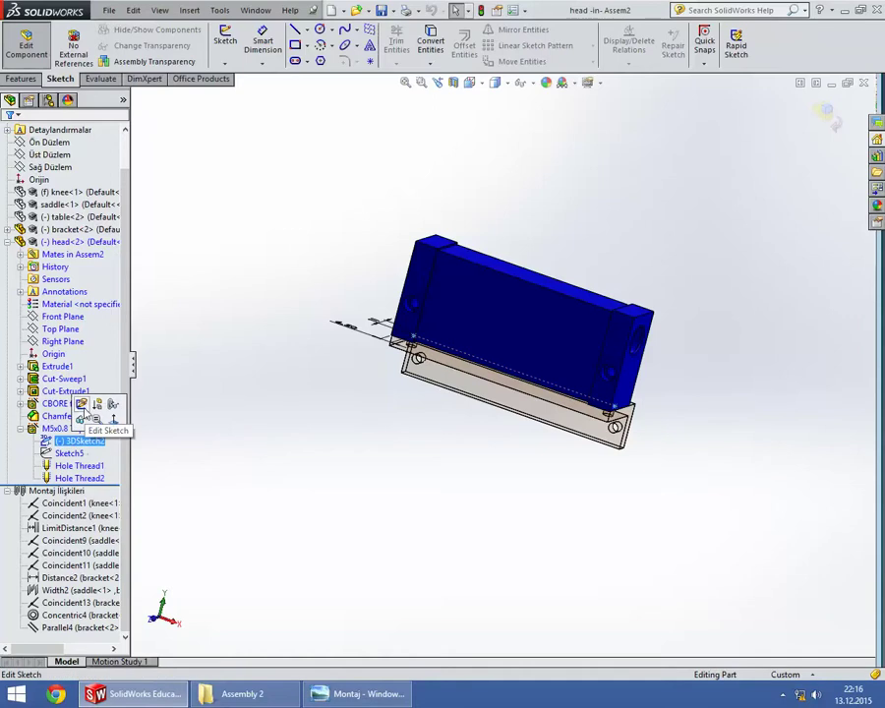
left_click(82, 404)
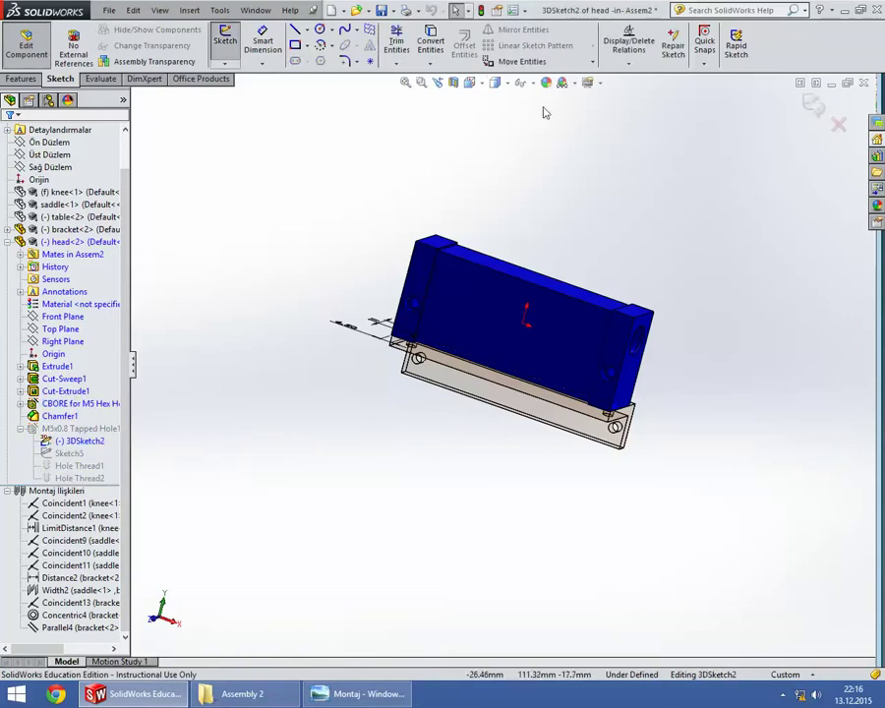
left_click(481, 86)
left_click(489, 138)
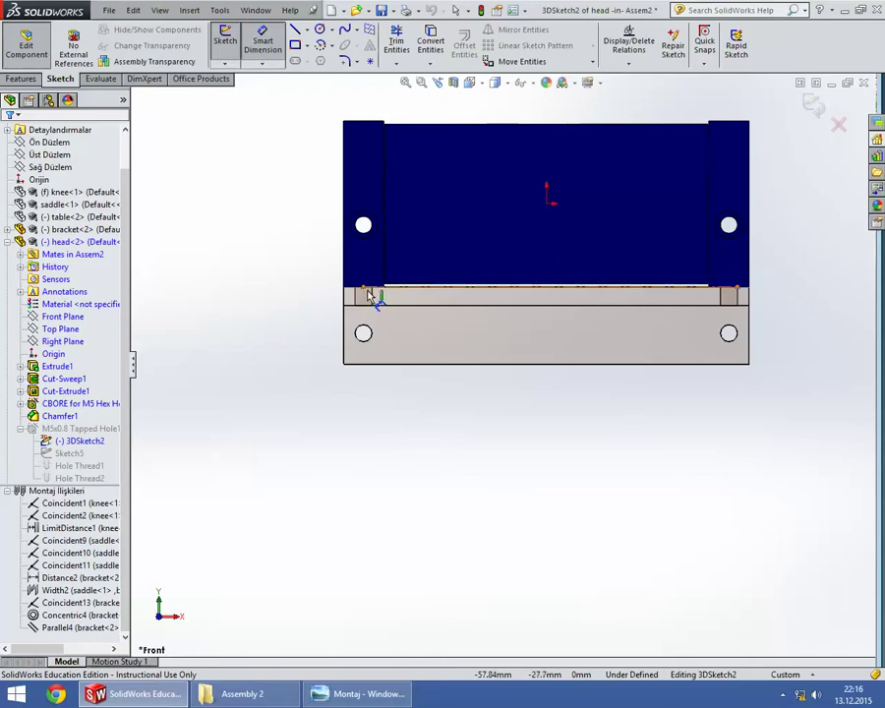
Dimension the distance between the two hole points as 118 mm
left_click(364, 288)
left_click(739, 292)
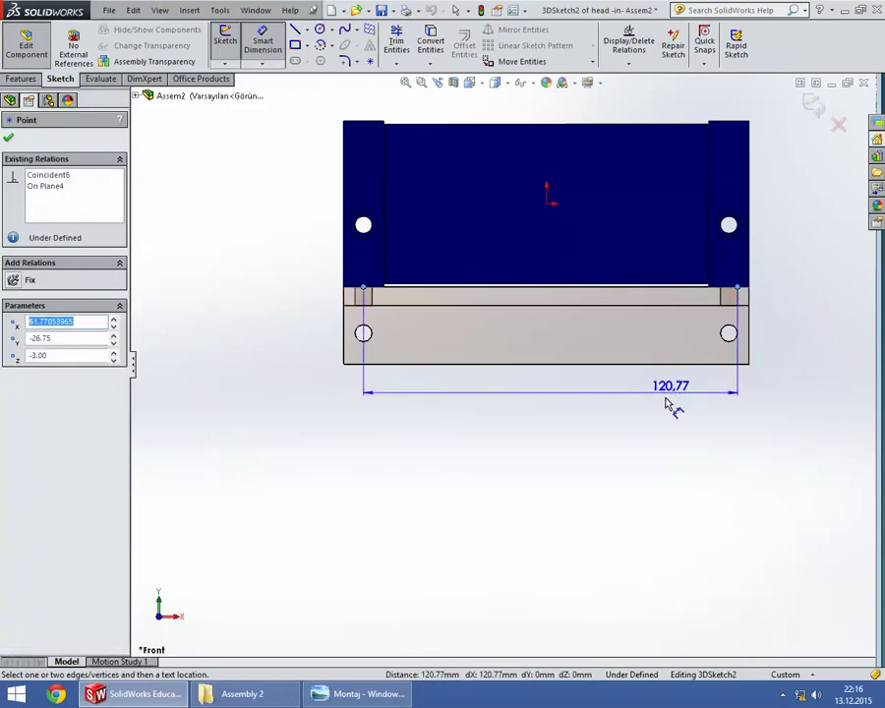
left_click(620, 419)
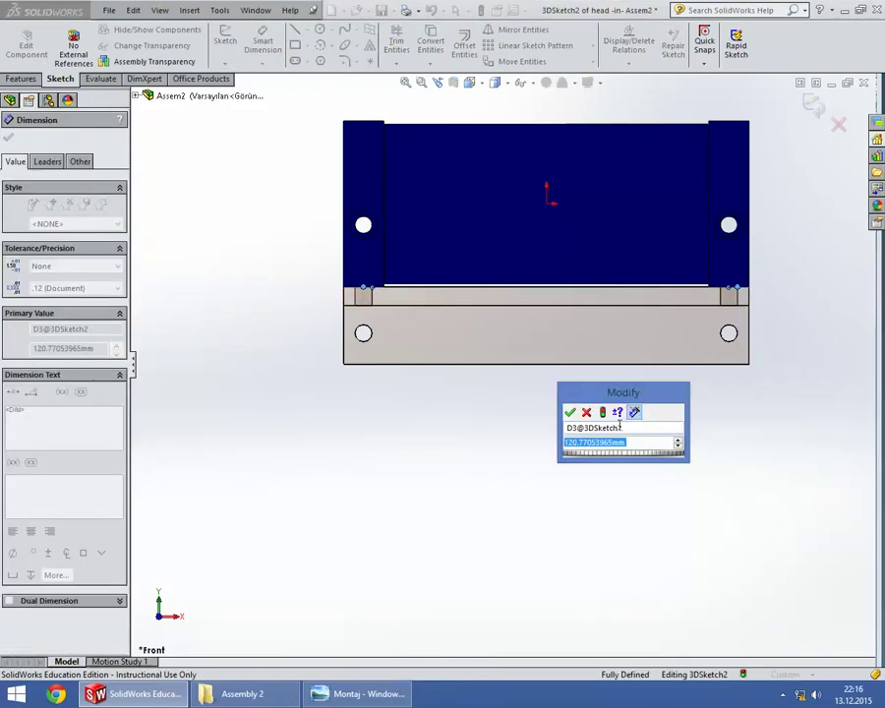
type("118")
key("Return")
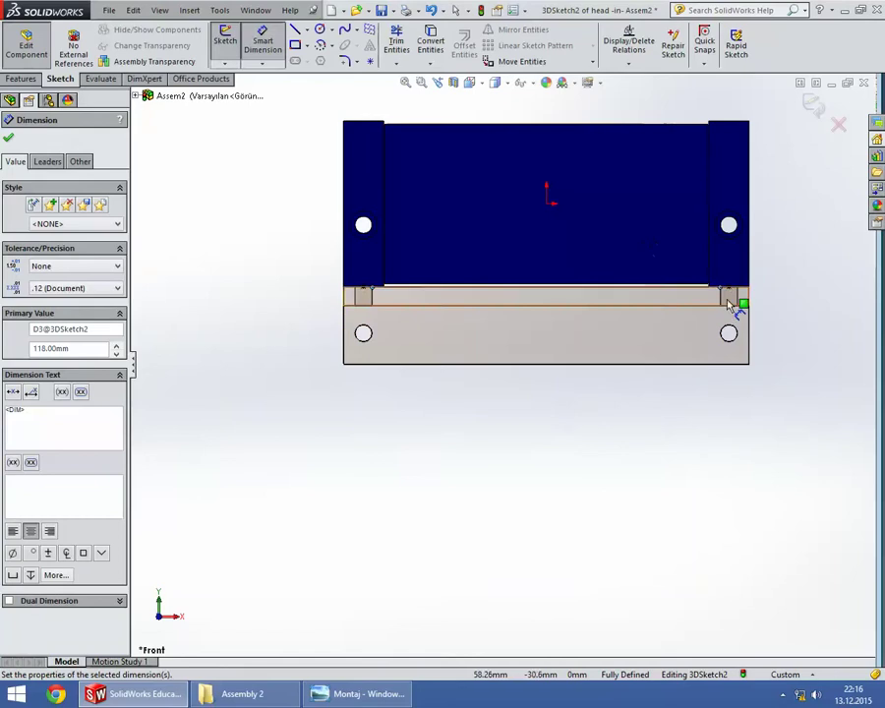
Exit the 3D sketch and head editing, then view Normal To the bracket face
left_click(814, 112)
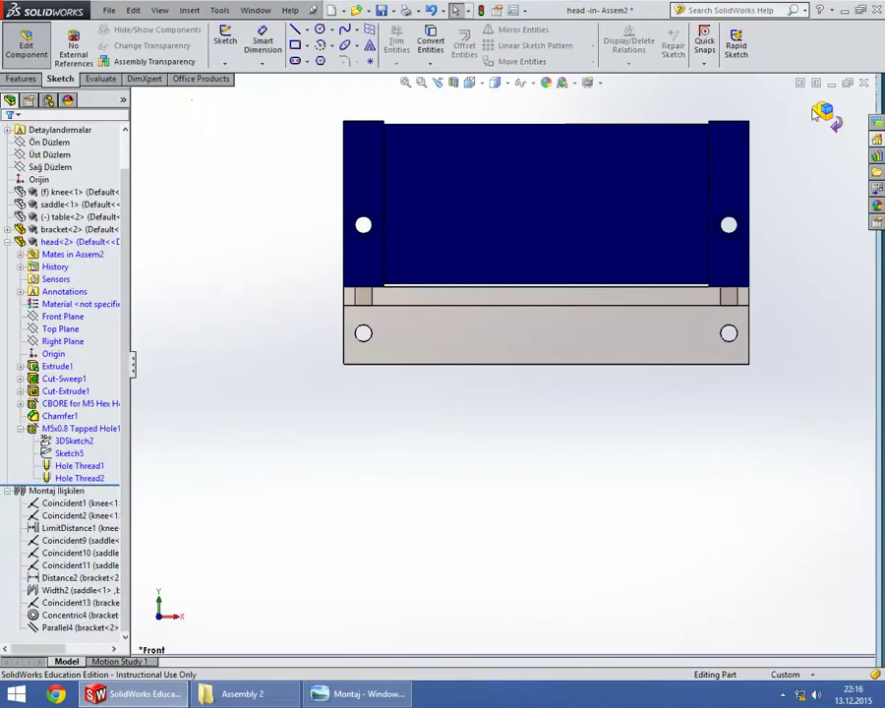
left_click(832, 118)
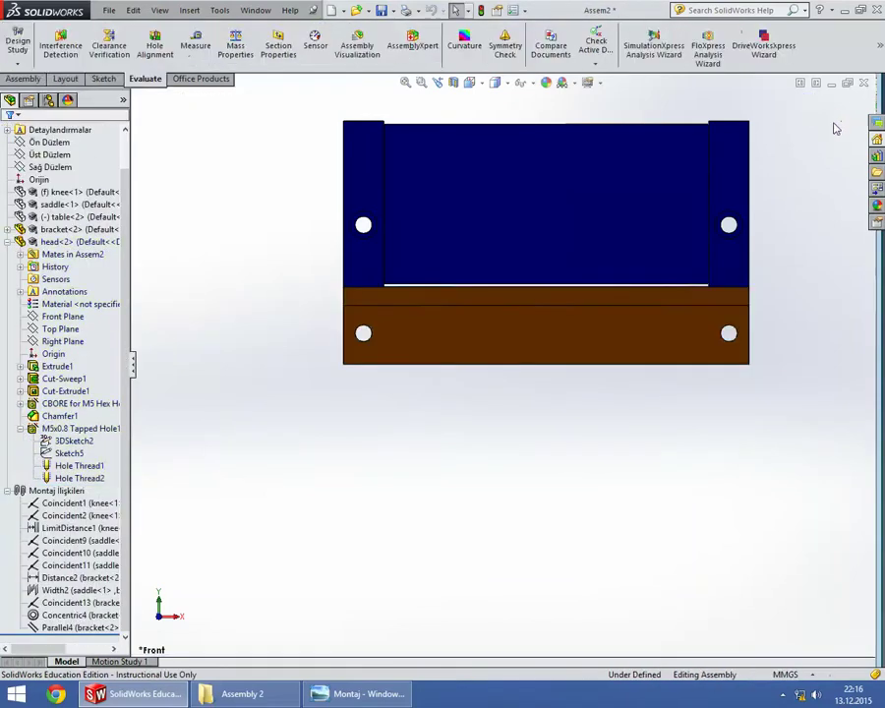
middle_click_drag(548, 400, 545, 292)
left_click(542, 300)
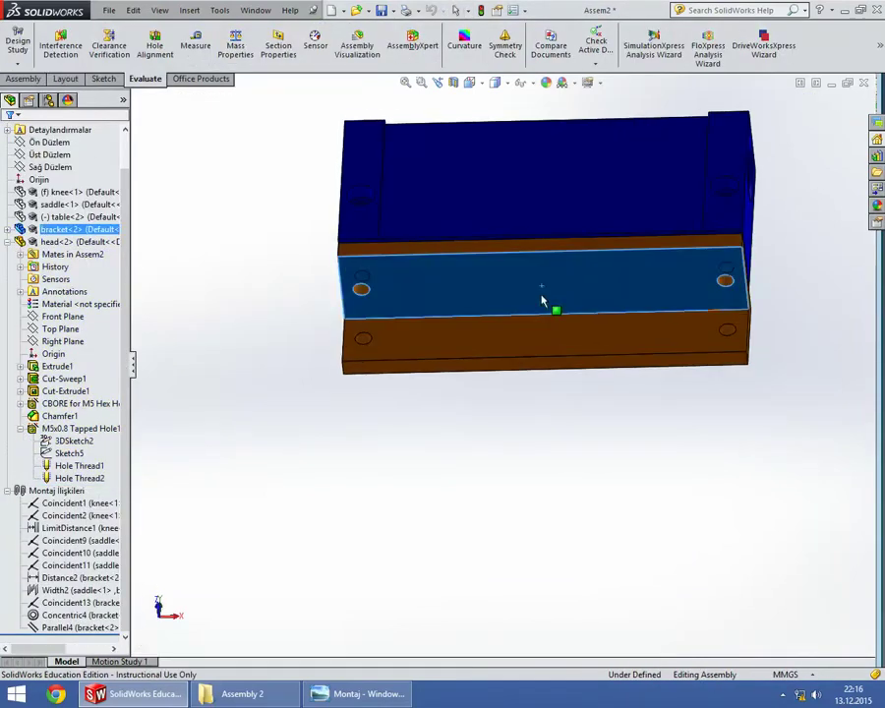
left_click(624, 244)
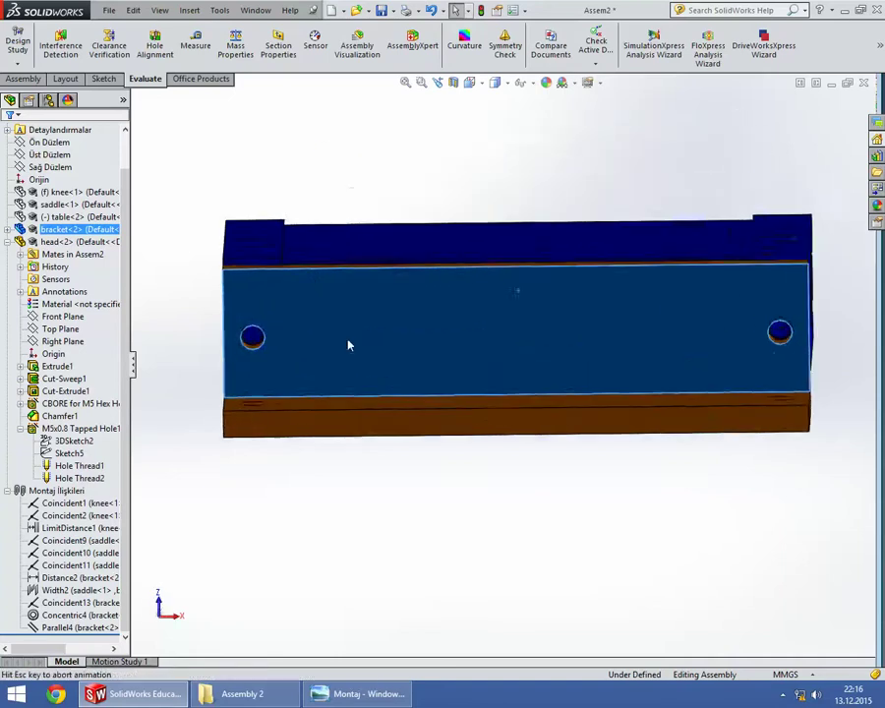
Zoom on the holes to confirm the head's holes align with the bracket's, then orbit to a tilted view
scroll(219, 364, "down", 3)
scroll(324, 369, "down", 2)
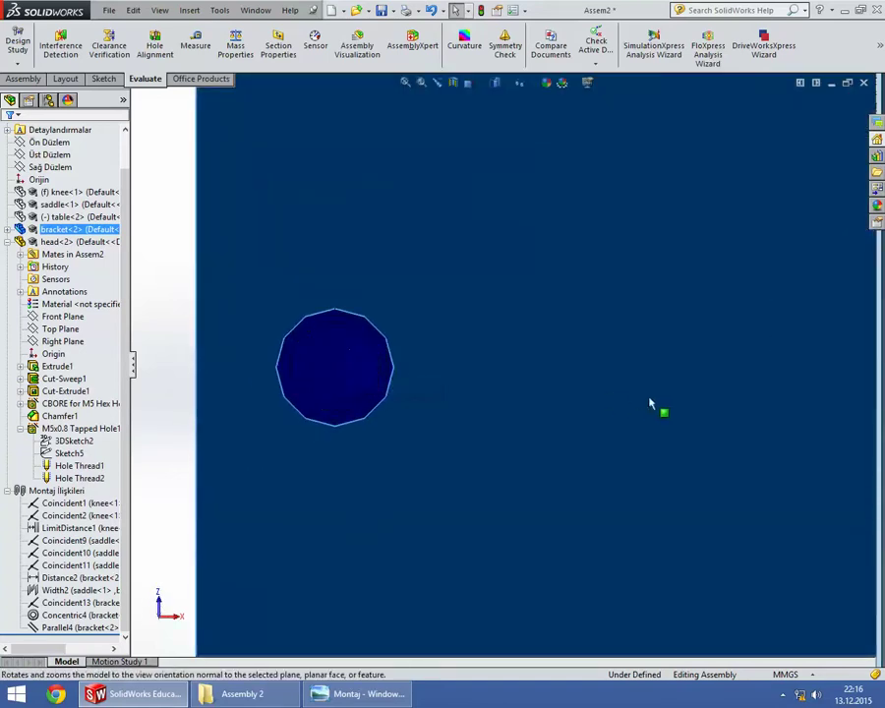
scroll(752, 406, "up", 5)
scroll(763, 396, "up", 2)
scroll(490, 328, "down", 5)
scroll(757, 375, "down", 2)
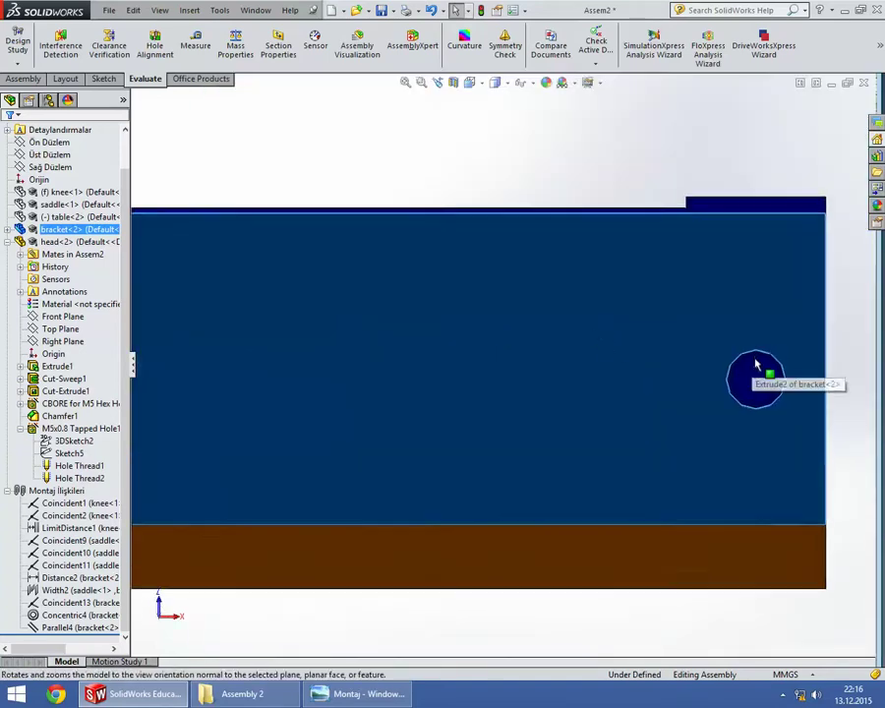
scroll(679, 426, "down", 3)
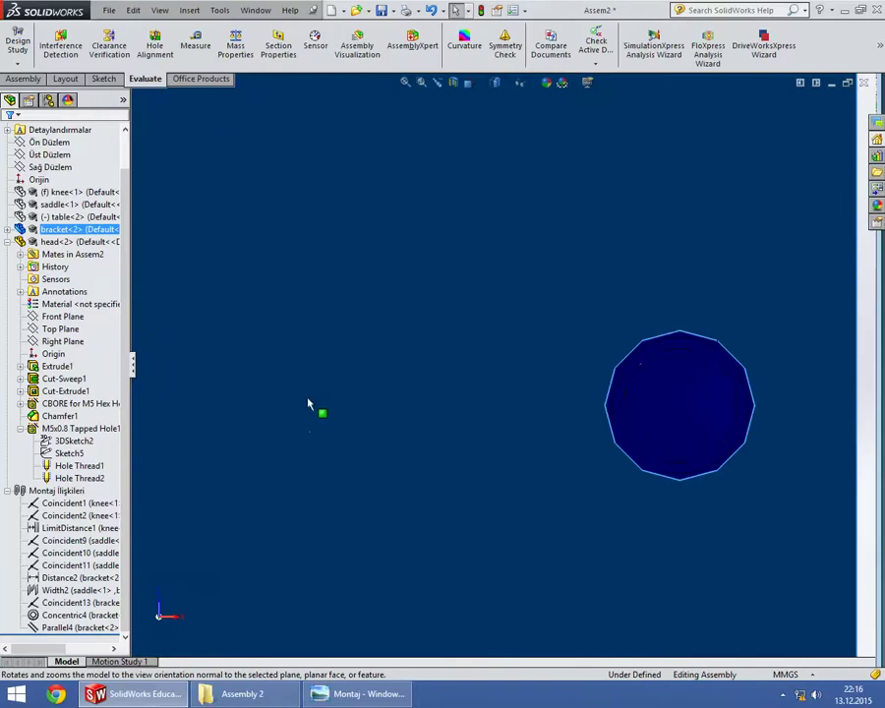
scroll(394, 390, "up", 5)
scroll(352, 325, "up", 2)
scroll(389, 291, "up", 2)
mouse_move(389, 290)
middle_mouse_down()
mouse_move(453, 511)
mouse_move(469, 523)
middle_mouse_up()
left_click(305, 215)
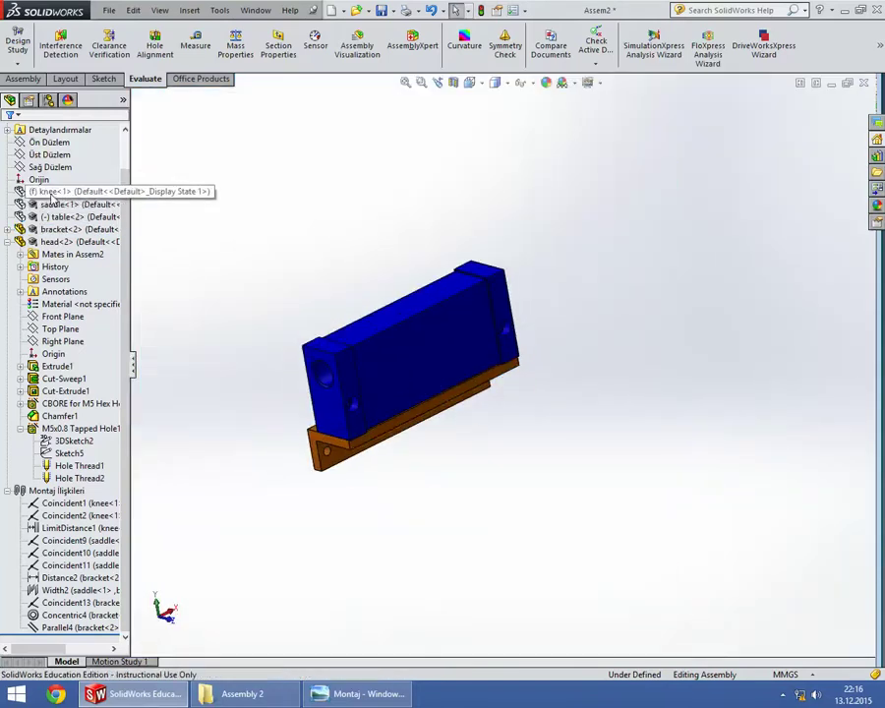
Show the hidden knee, saddle and table again, then slide the table along its travel
left_click(49, 192)
left_click(59, 216, "shift")
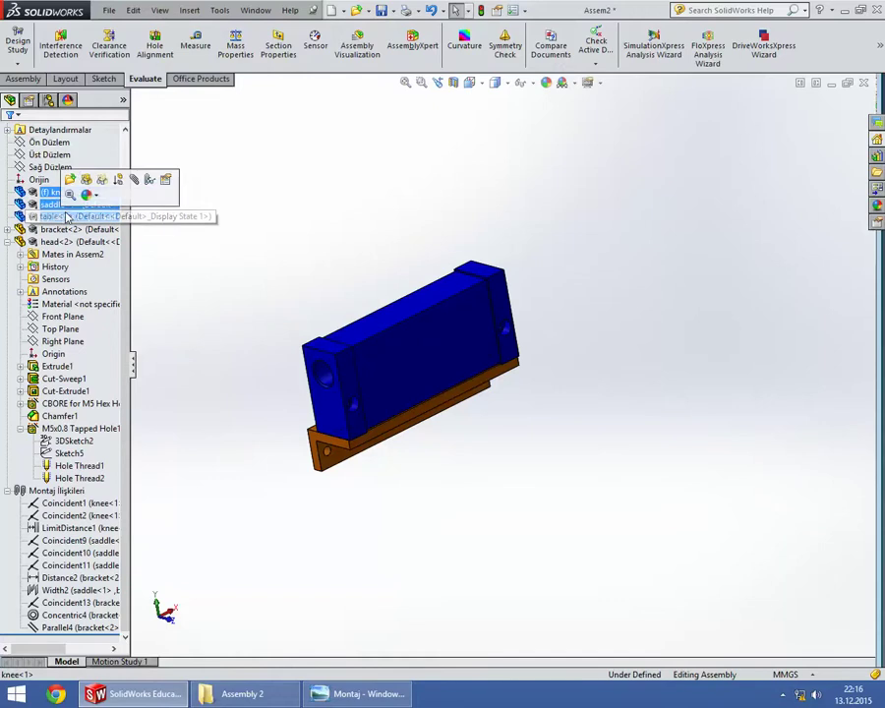
left_click(87, 181)
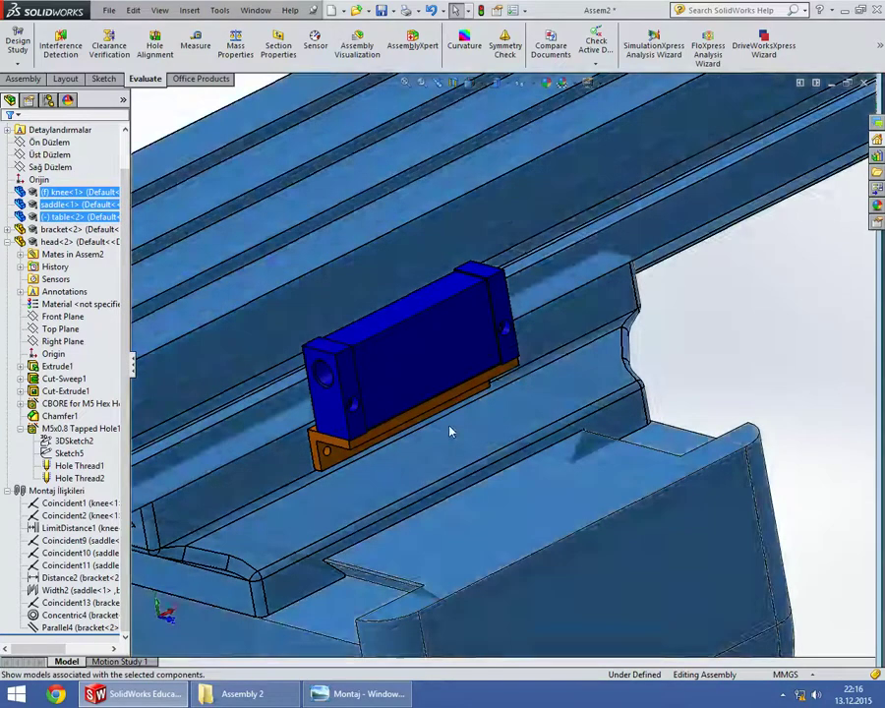
key("f")
middle_click_drag(451, 433, 466, 378)
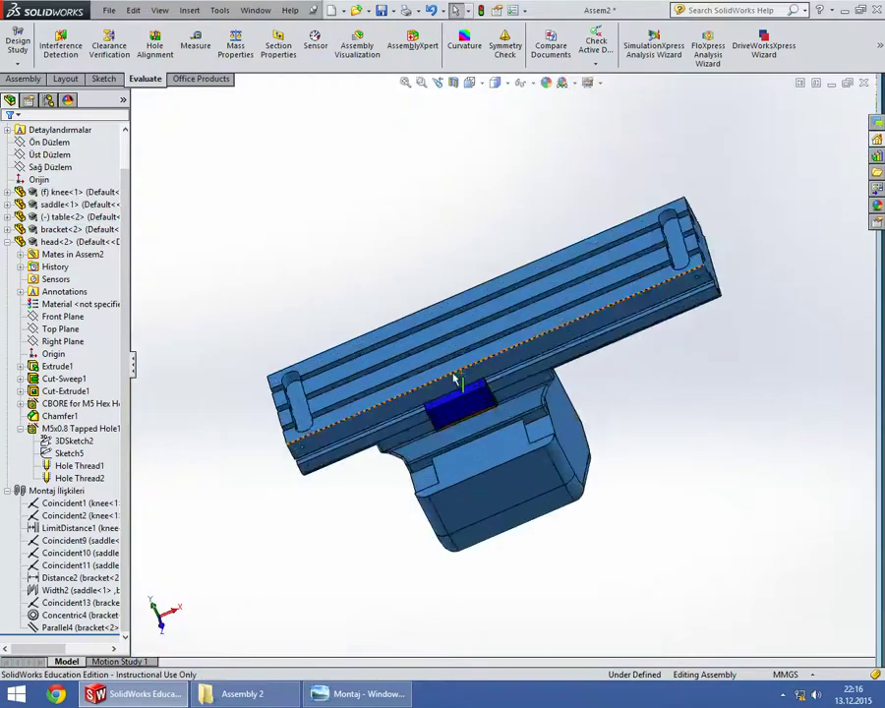
left_click_drag(466, 379, 436, 402)
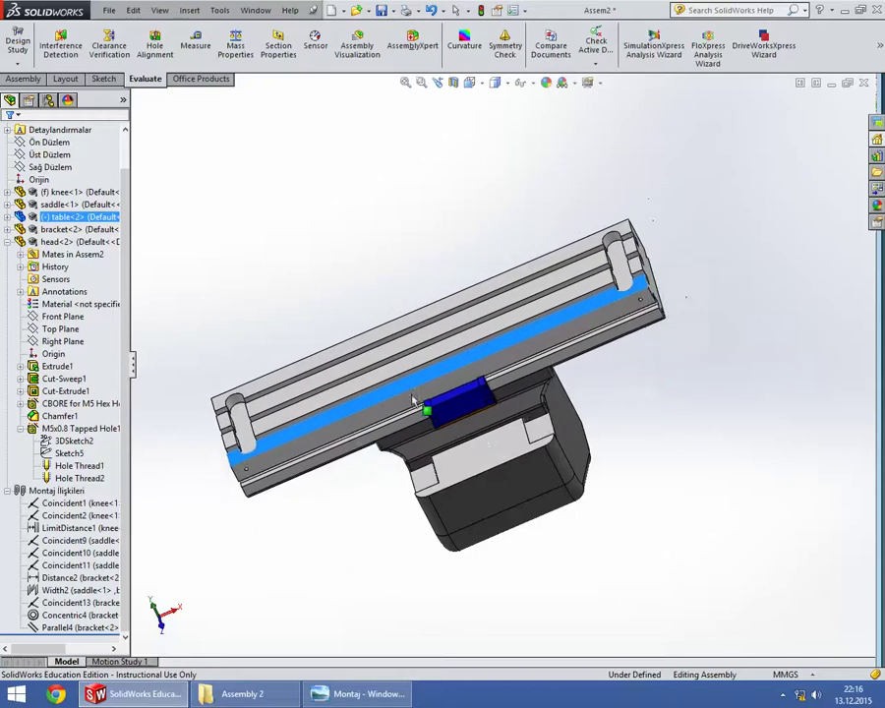
middle_click_drag(436, 402, 391, 238)
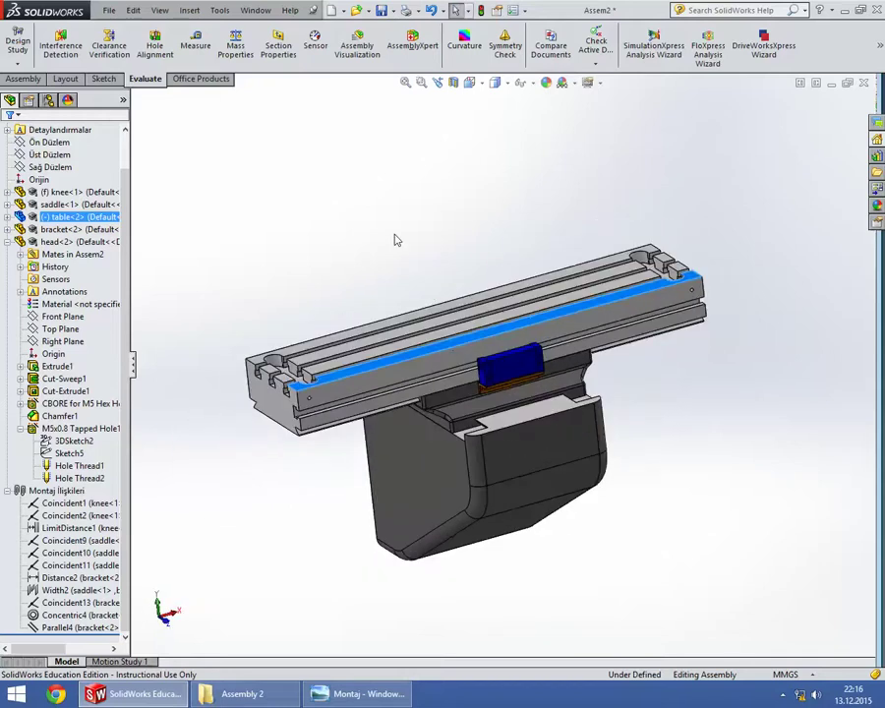